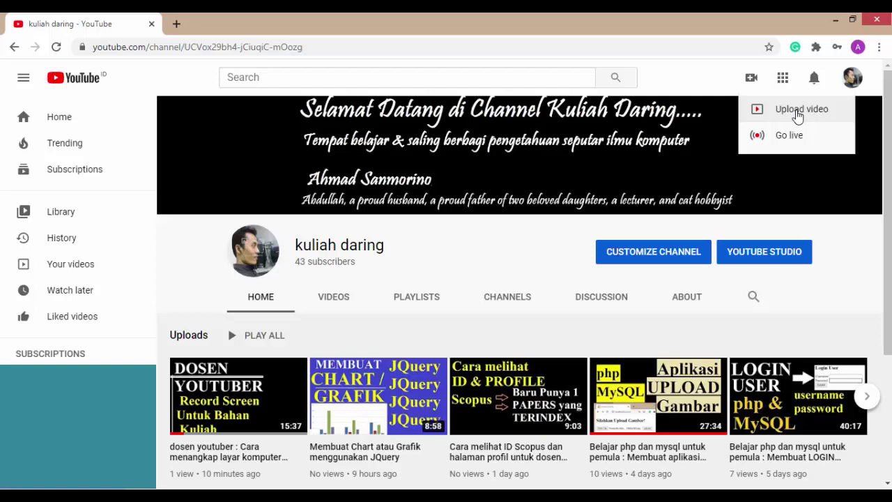
Start a new video upload and choose the MP4 file dosen_youtuber1 from the kuliah daring folder
click(799, 115)
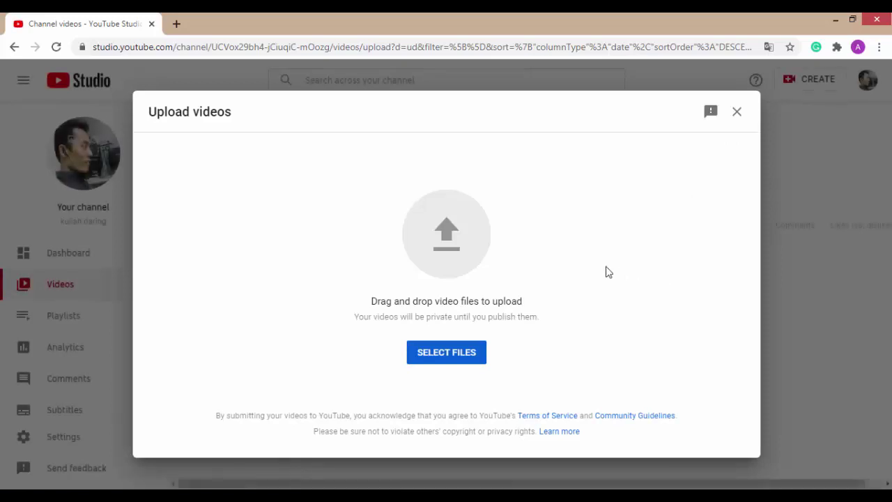
click(450, 359)
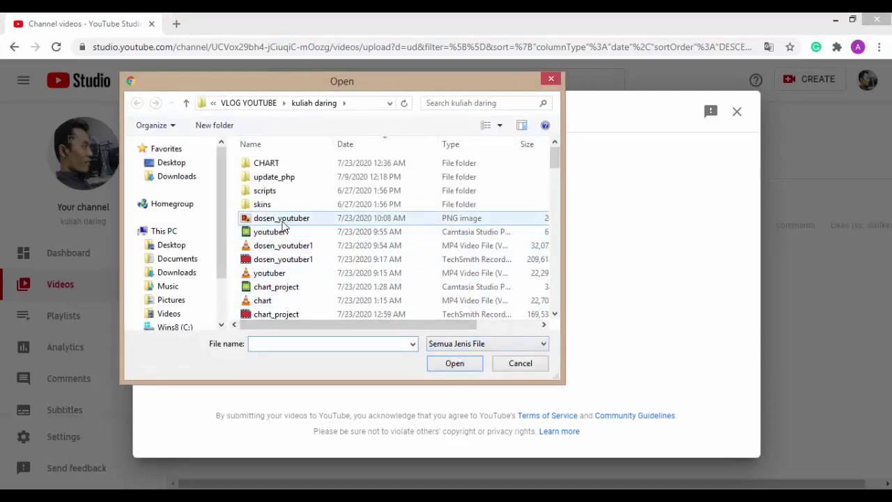
click(296, 253)
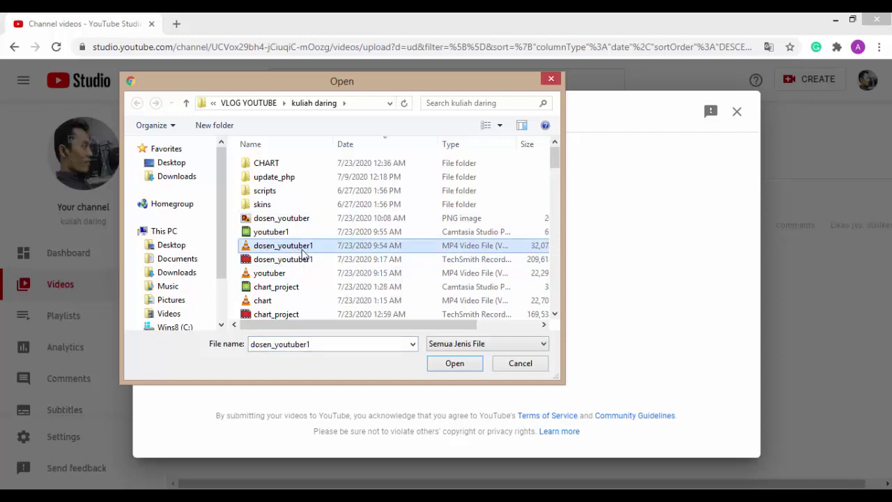
click(455, 364)
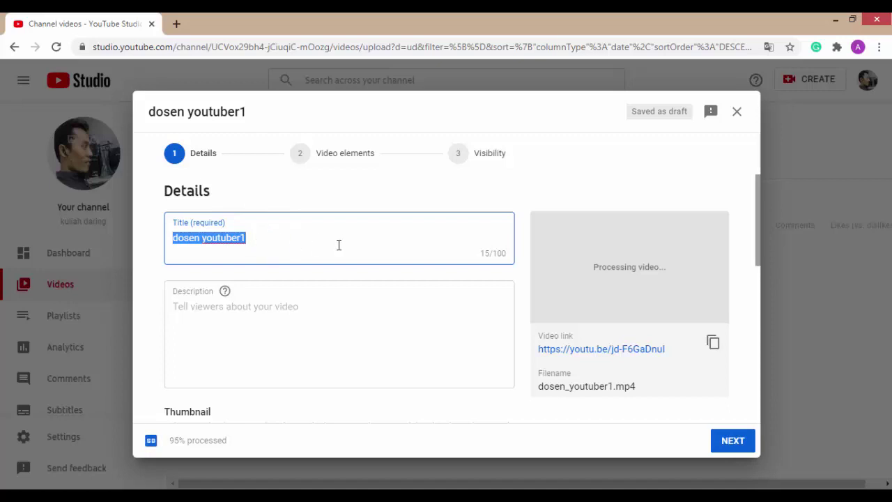
Replace the video title with "Dosen youtuber : Cara Merekam Layar Komputer untuk materi kuliah"
text(Dosen)
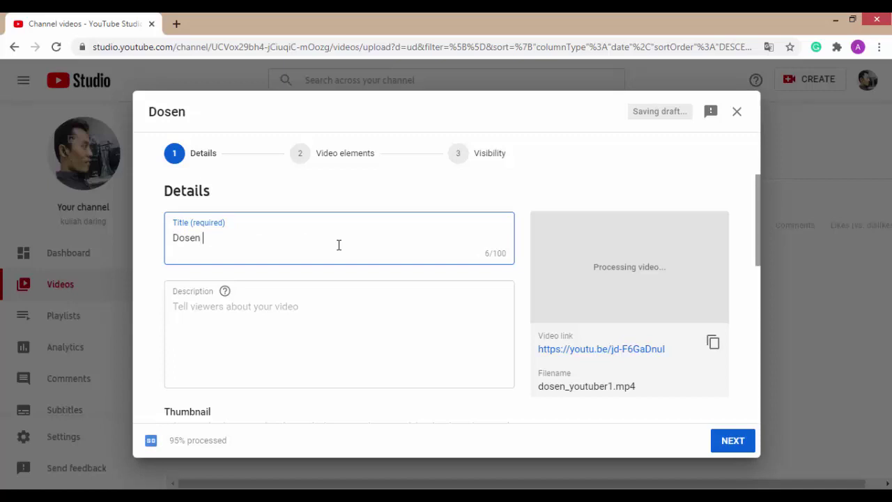
text( Yo)
key(BackSpace)
key(BackSpace)
text(youtuber )
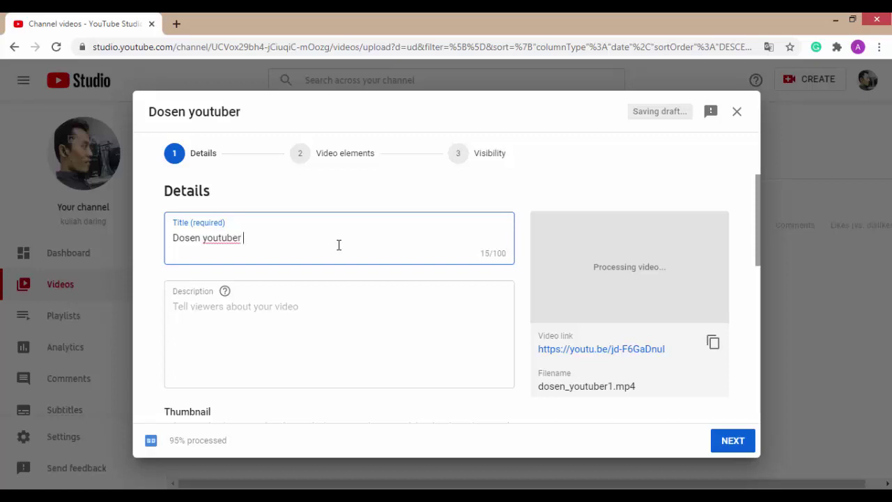
text(: Cara )
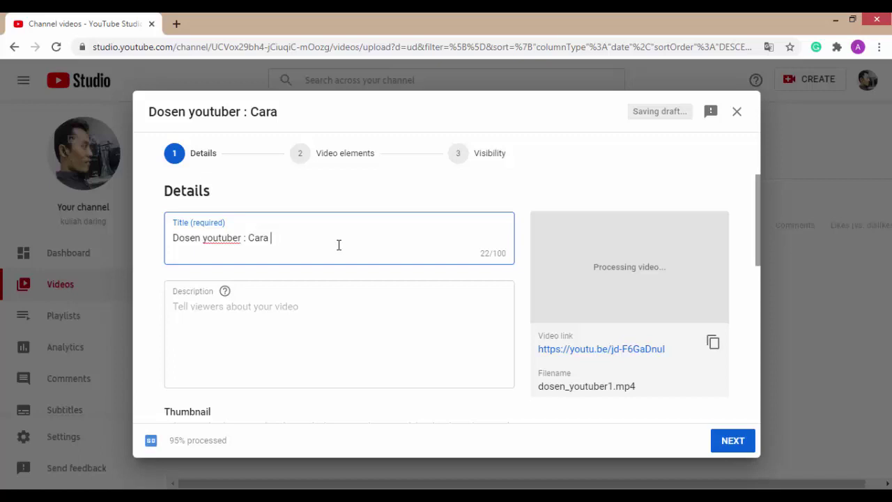
text(Merekam )
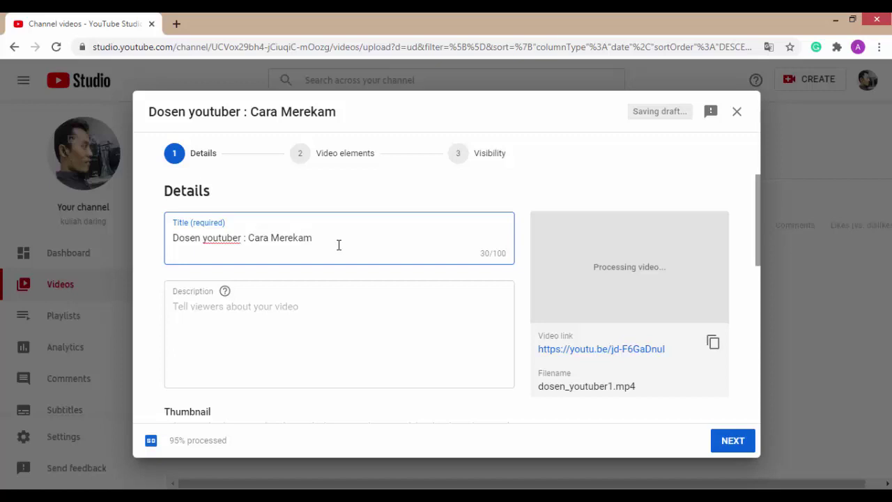
text(Layar K)
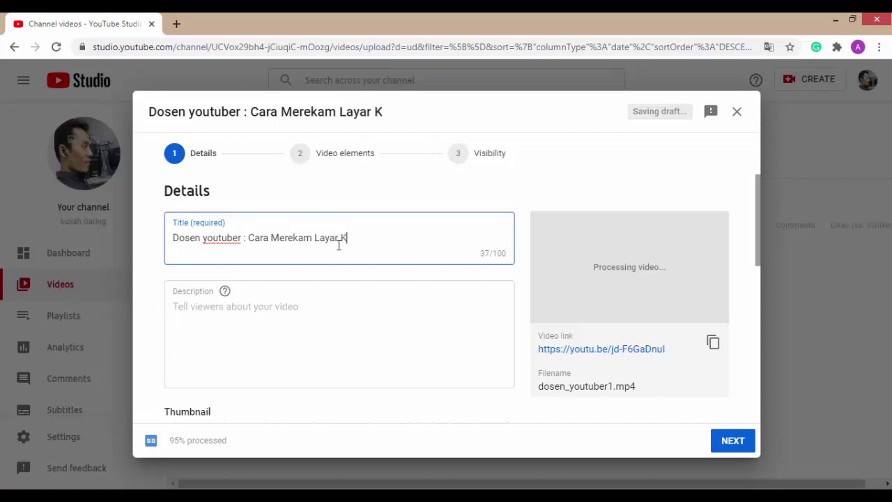
text(omputer untuk)
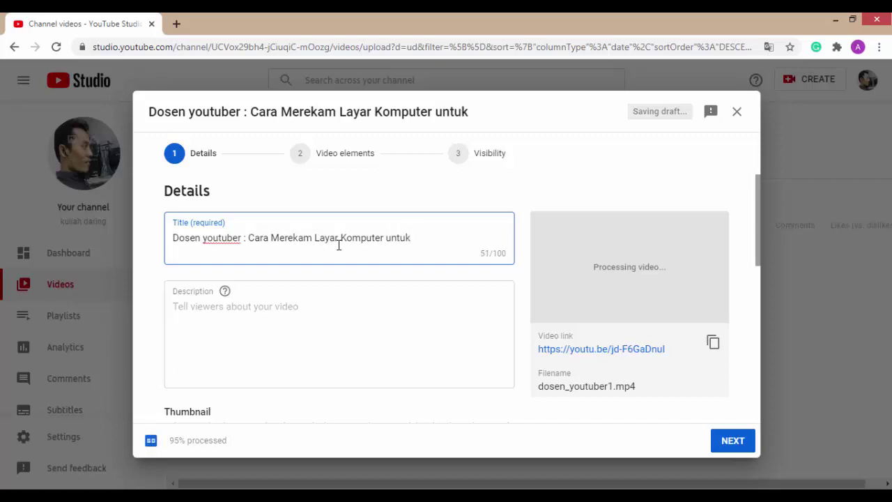
text( bahan)
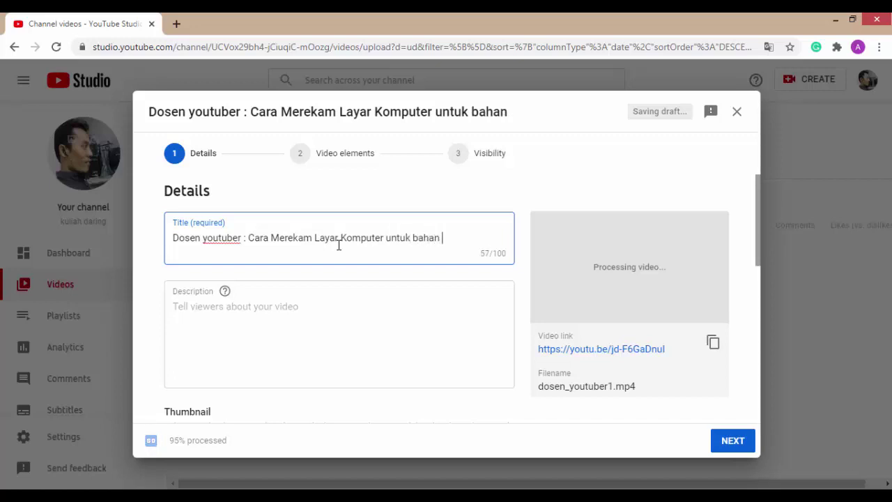
key(BackSpace)
key(BackSpace)
key(BackSpace)
key(BackSpace)
key(BackSpace)
key(BackSpace)
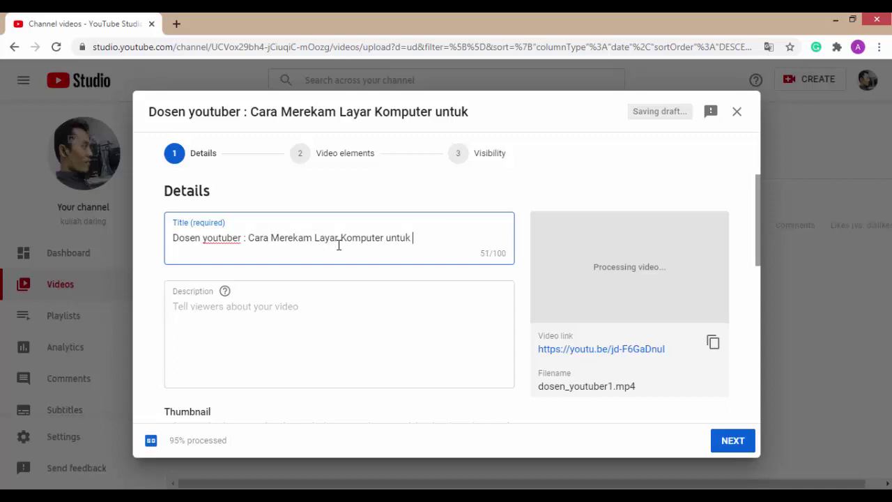
text(materi k)
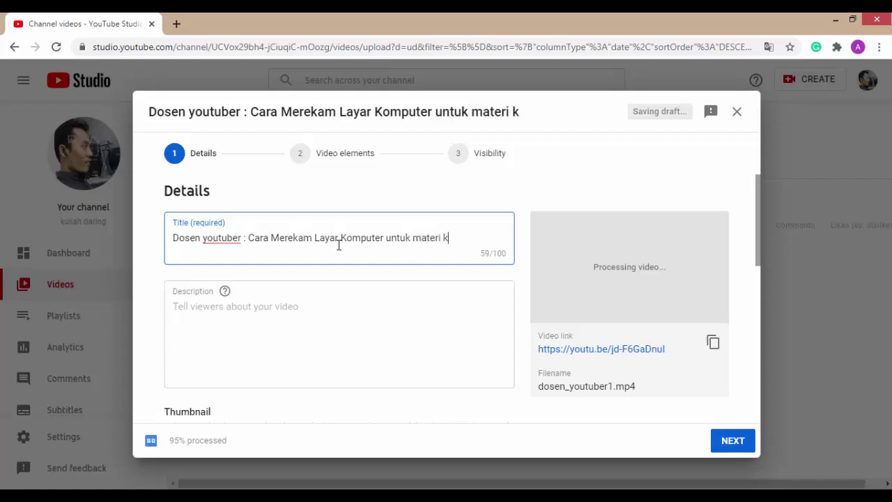
text(uliah)
Enter the video description "Video ini berisi cara merekam (record) aktivitas di layar komputer untuk materi kuliah yang bisa di upload di youtube"
click(267, 311)
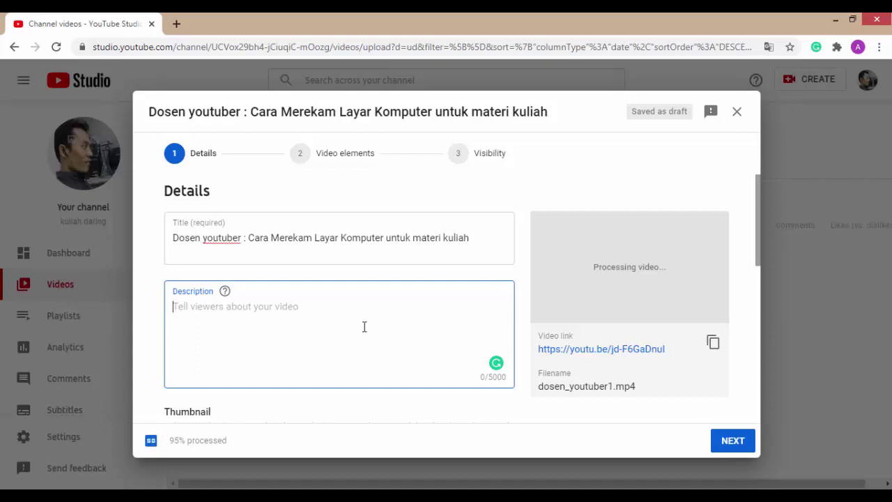
text(Video)
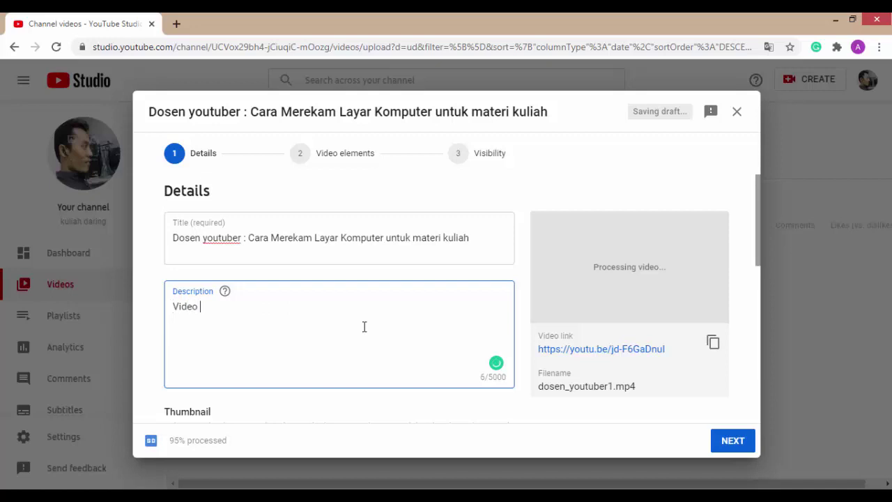
text( ini berisi tentang)
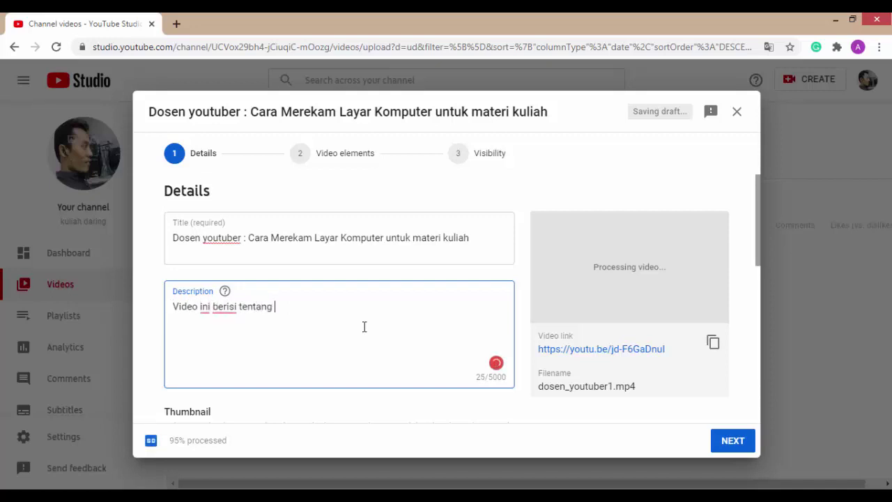
text( c)
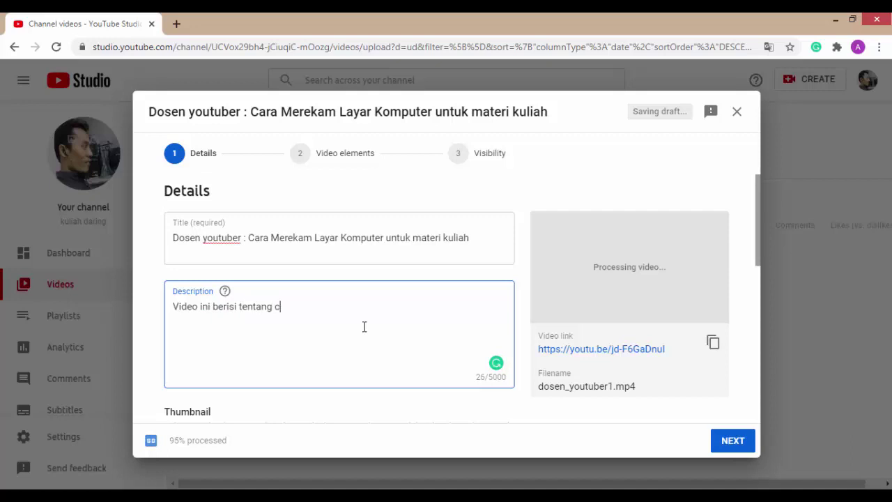
text(ara merekan)
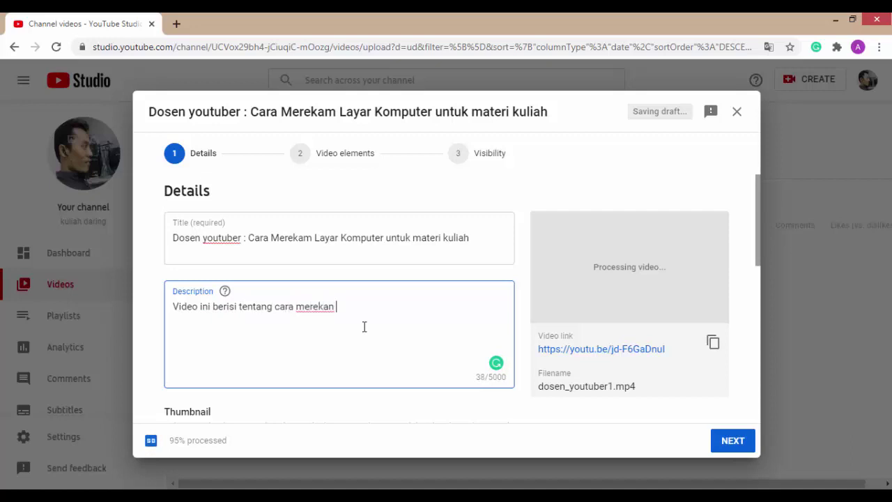
text( (record) layar komputer un)
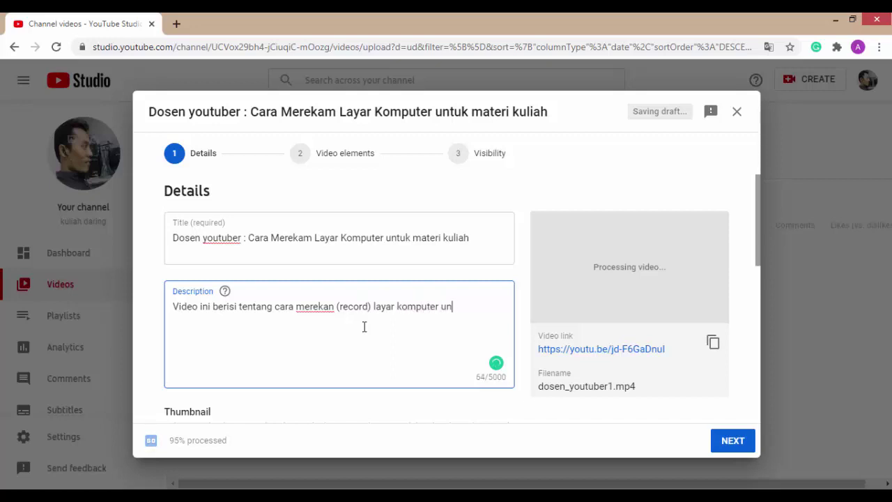
text(tuk materi)
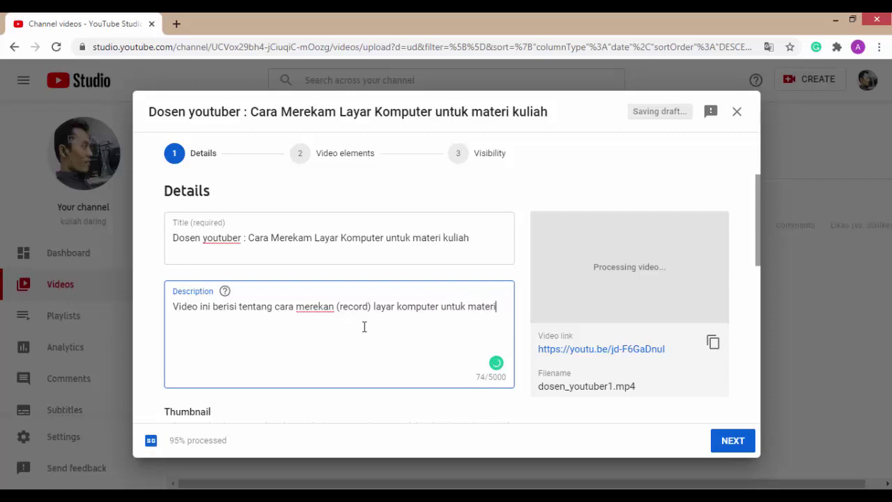
text( kuliah yang dapat)
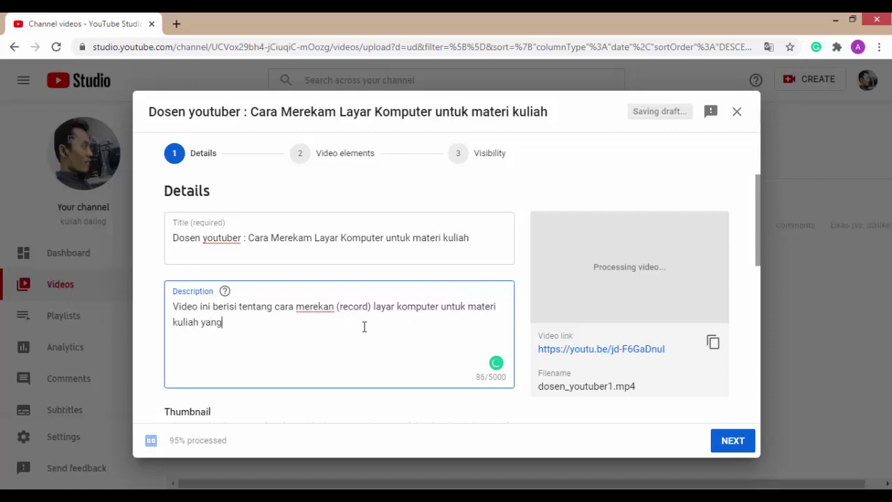
text( di)
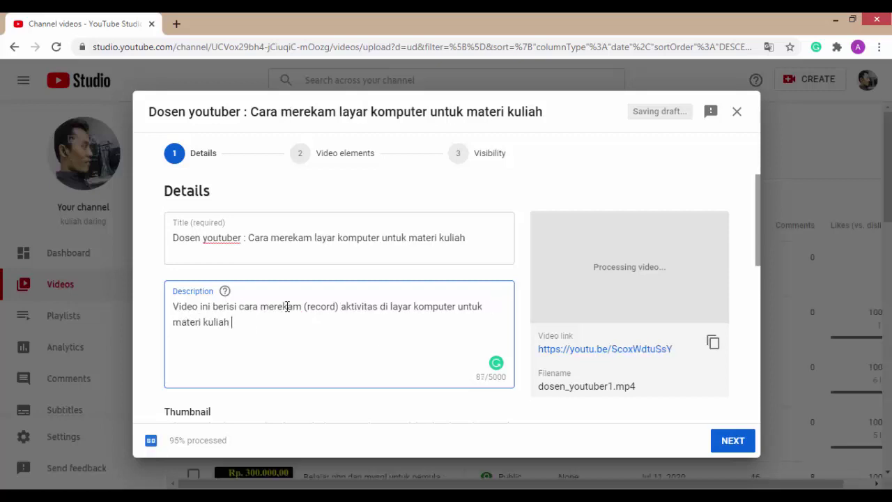
text(yang bisa di u)
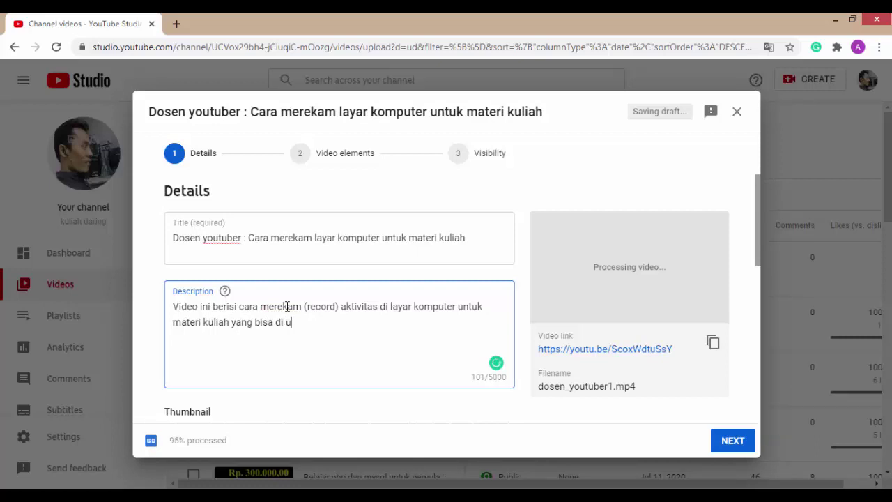
text(pload di youtube)
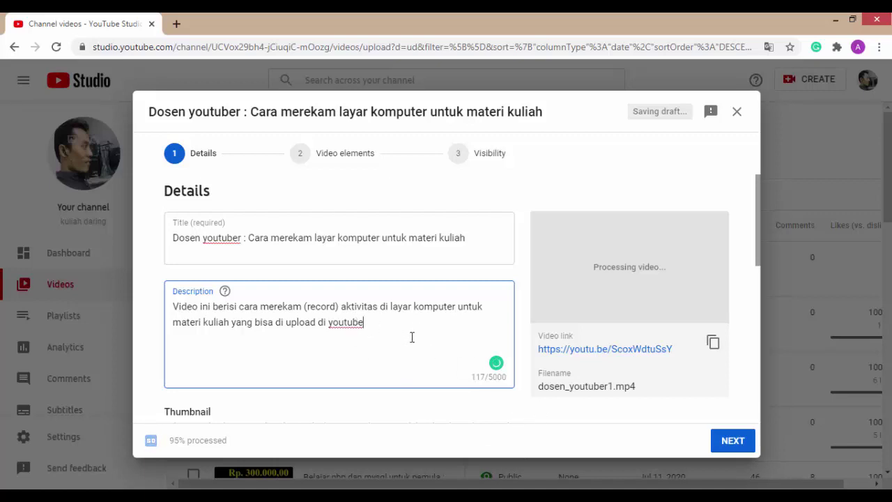
scroll(417, 328, down, 5)
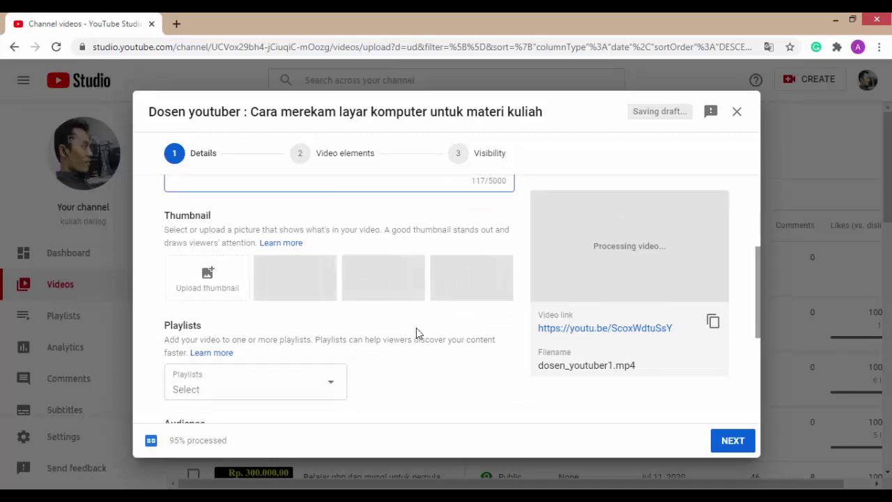
scroll(417, 328, up, 1)
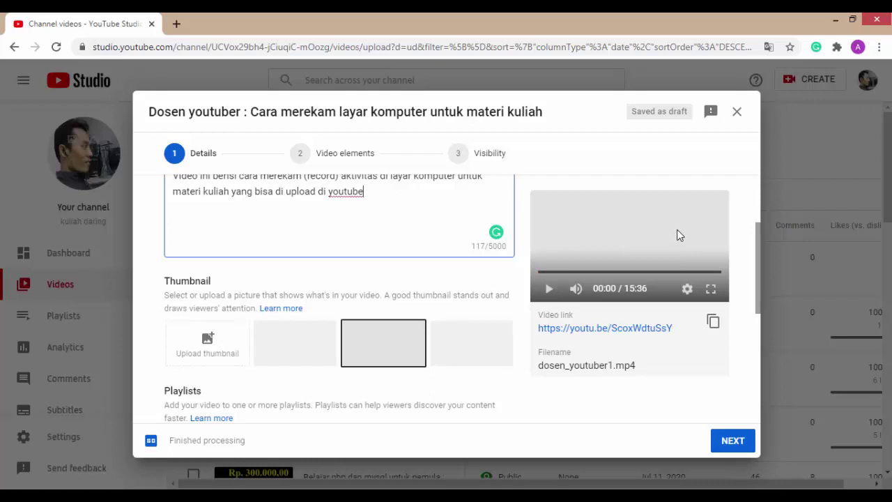
click(215, 351)
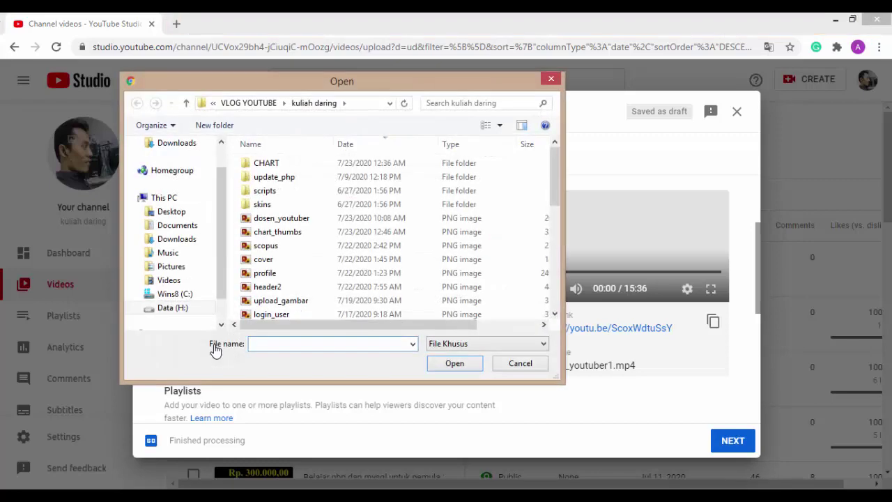
click(514, 368)
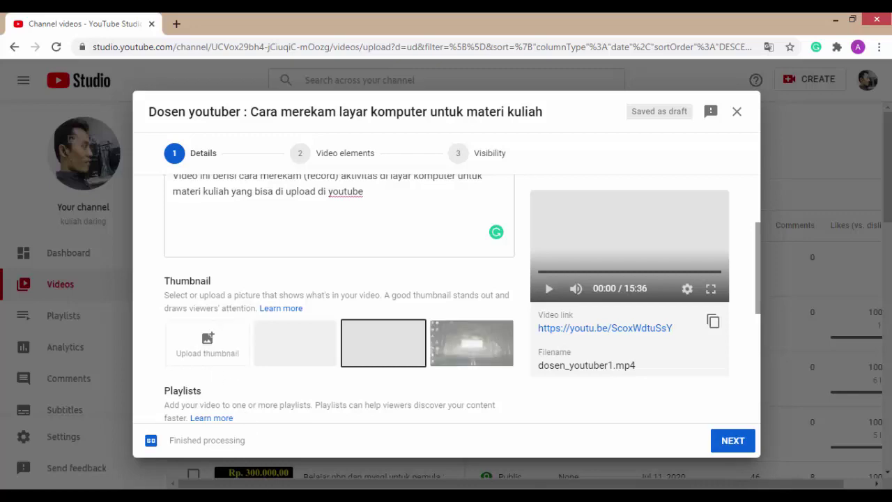
Switch to Paint and fill the whole blank canvas with black as the thumbnail background
mouse_move(255, 501)
click(255, 435)
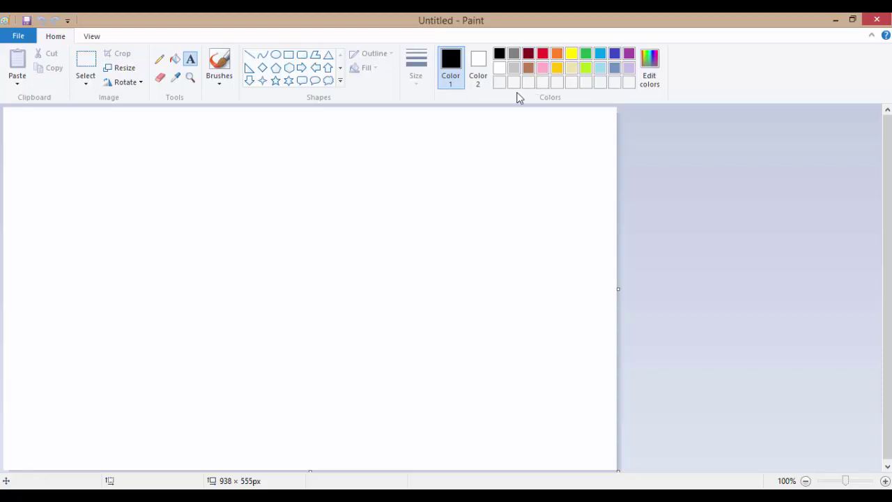
click(175, 59)
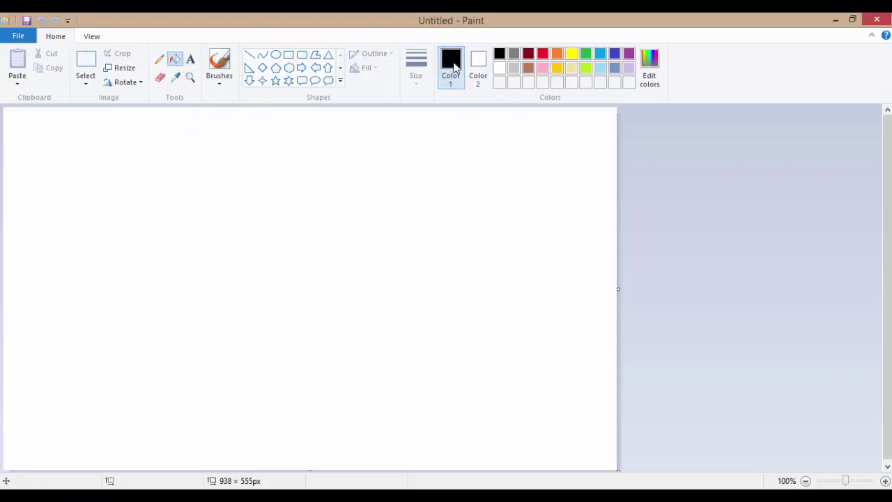
click(307, 156)
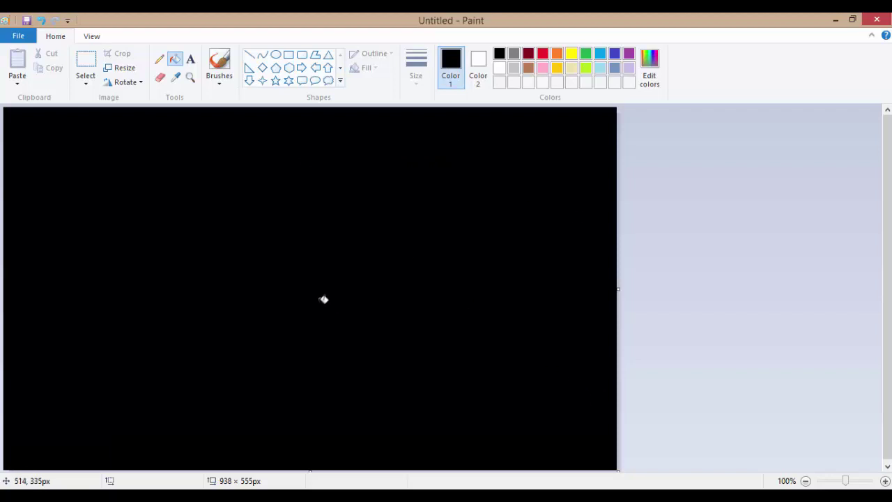
Add the text DOSEN YOUTUBER on two lines in a text box about 557 × 188 px near the canvas's upper edge
click(191, 60)
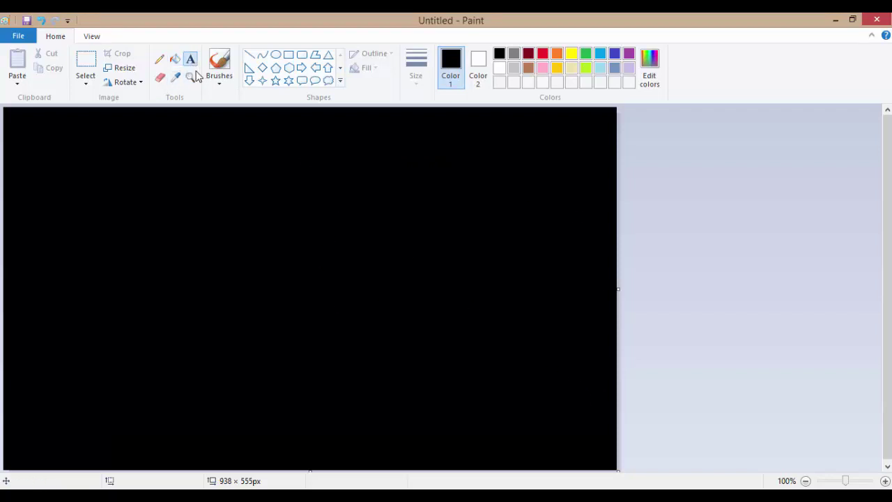
drag(11, 126, 374, 250)
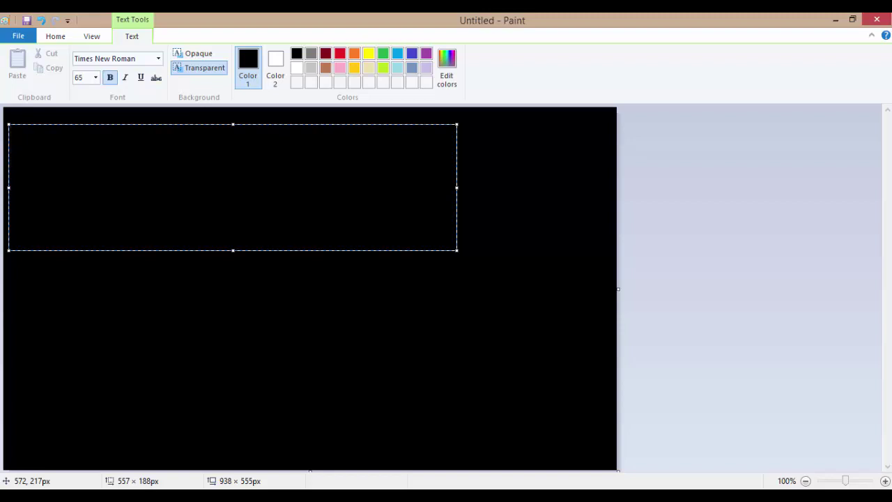
text(AN NAME HERE)
Change the color of the whole DOSEN YOUTUBER text to white and place it on the black canvas
key(shift+Left)
key(shift+Left)
key(shift+Left)
key(shift+Left)
key(shift+Left)
key(shift+Left)
key(shift+Left)
key(shift+Left)
key(shift+Left)
key(shift+Left)
key(shift+Left)
key(shift+Left)
key(shift+Left)
key(shift+Left)
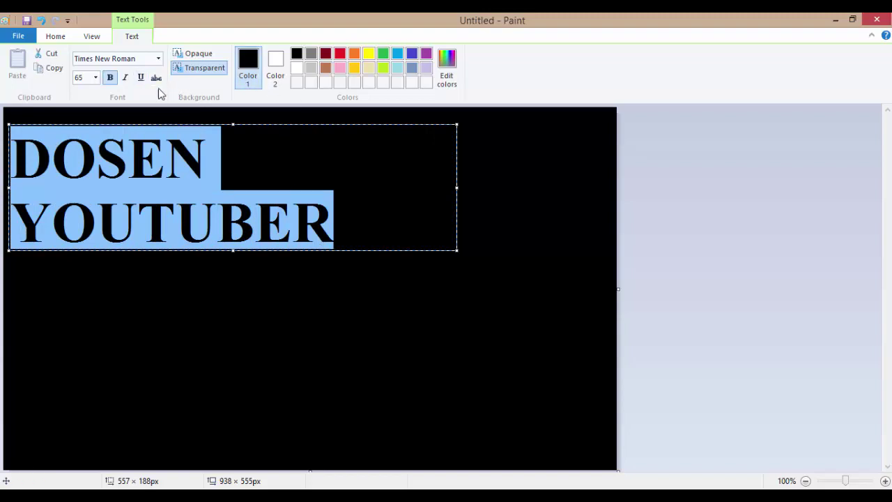
click(51, 37)
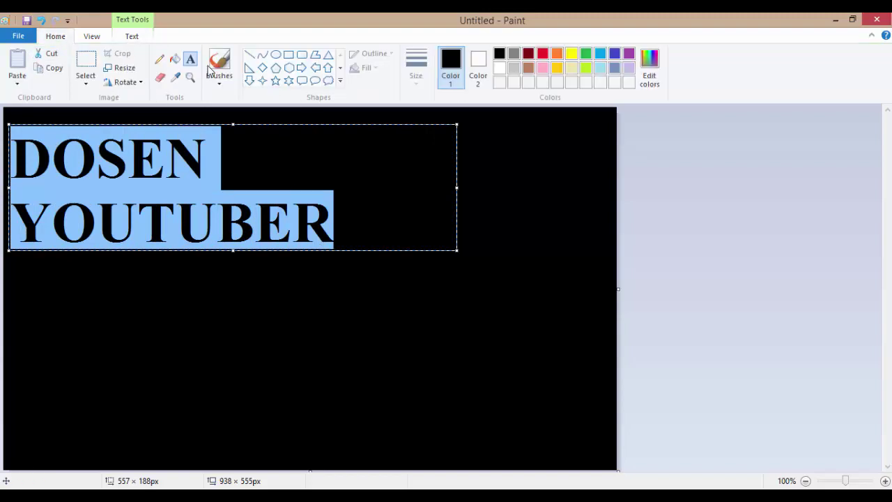
click(499, 68)
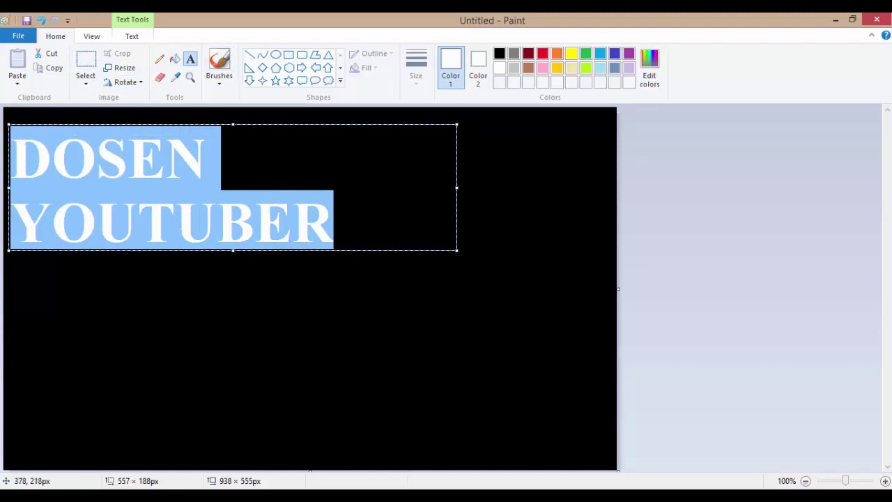
key(Right)
drag(334, 230, 16, 134)
key(Right)
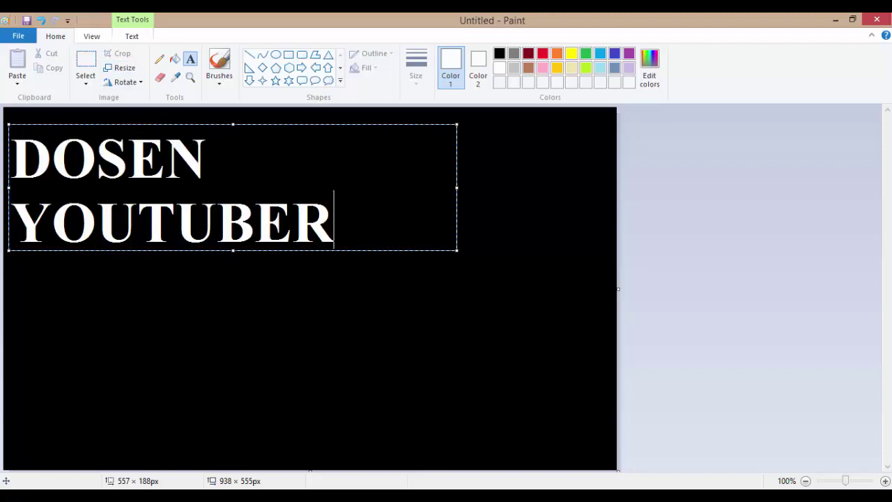
click(404, 278)
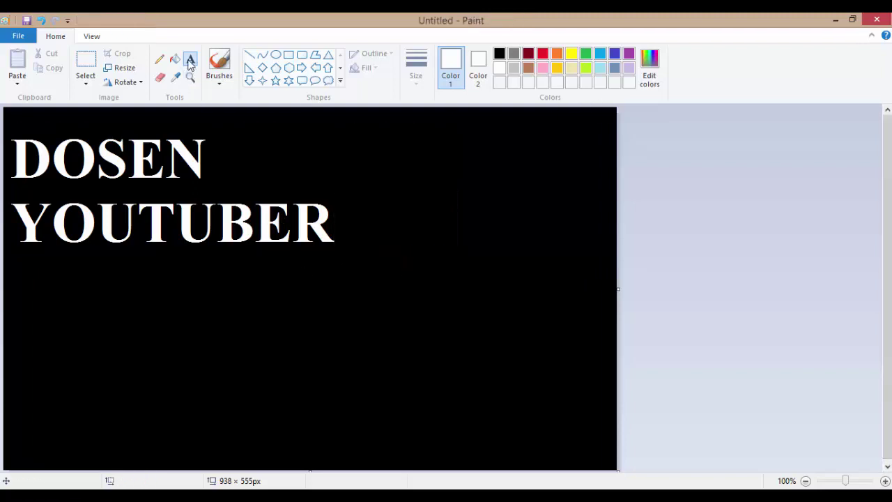
Add a text box about 436 × 267 px below the heading and enter Record as its first line
drag(21, 260, 305, 433)
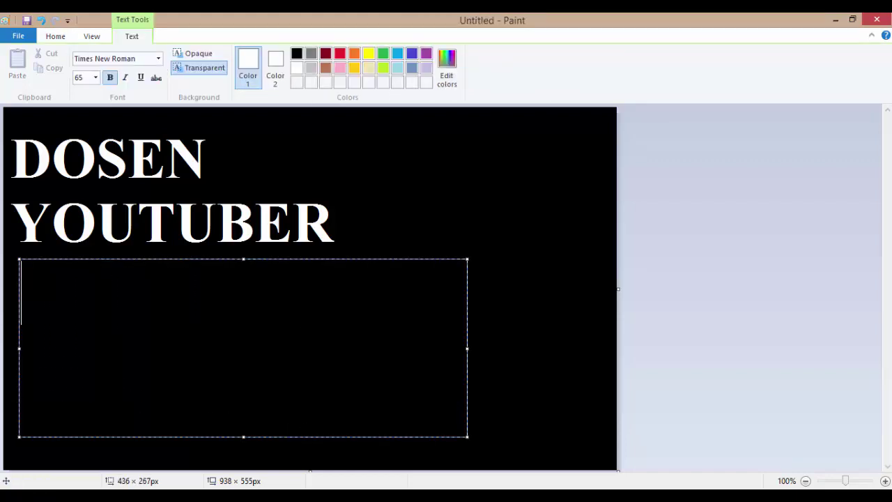
text(RECORD)
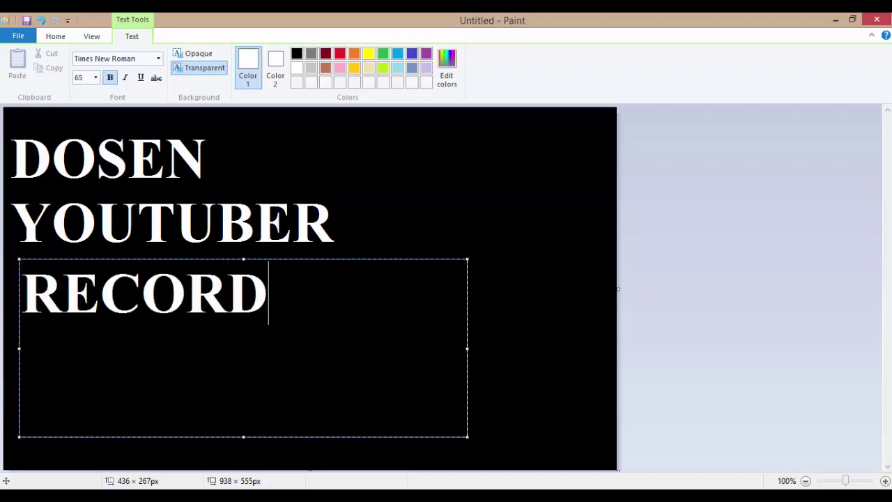
key(BackSpace)
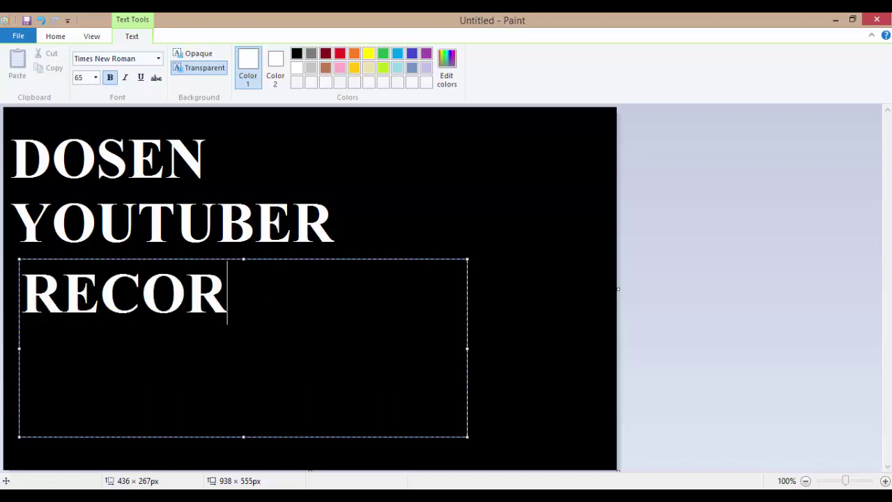
key(BackSpace)
key(BackSpace)
key(BackSpace)
key(BackSpace)
key(BackSpace)
text(Record)
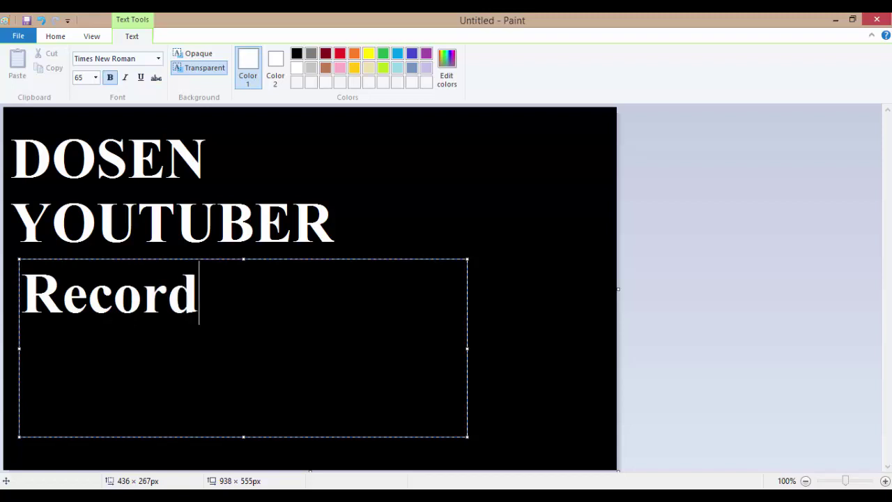
key(Return)
text(Scree)
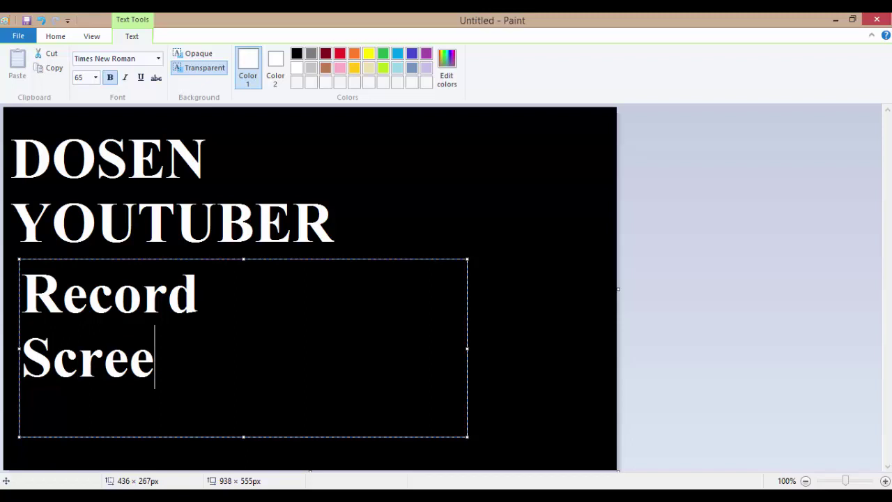
text(n)
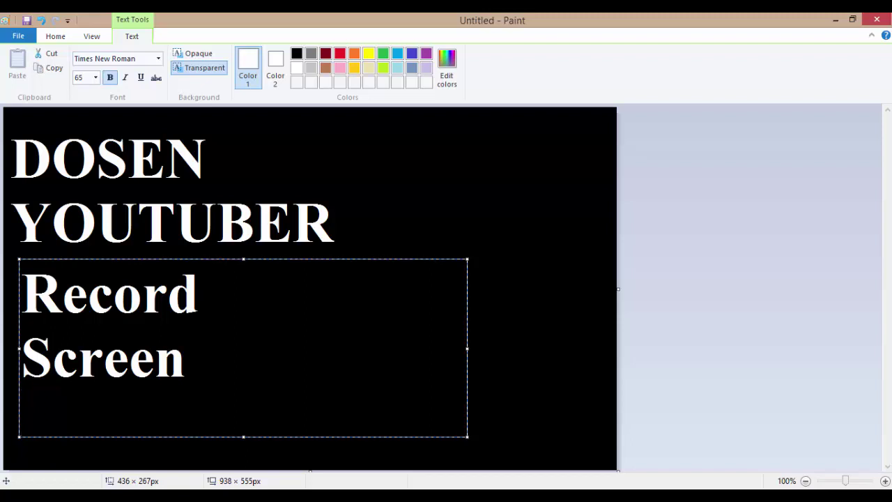
key(BackSpace)
key(BackSpace)
key(BackSpace)
key(BackSpace)
key(BackSpace)
key(BackSpace)
key(BackSpace)
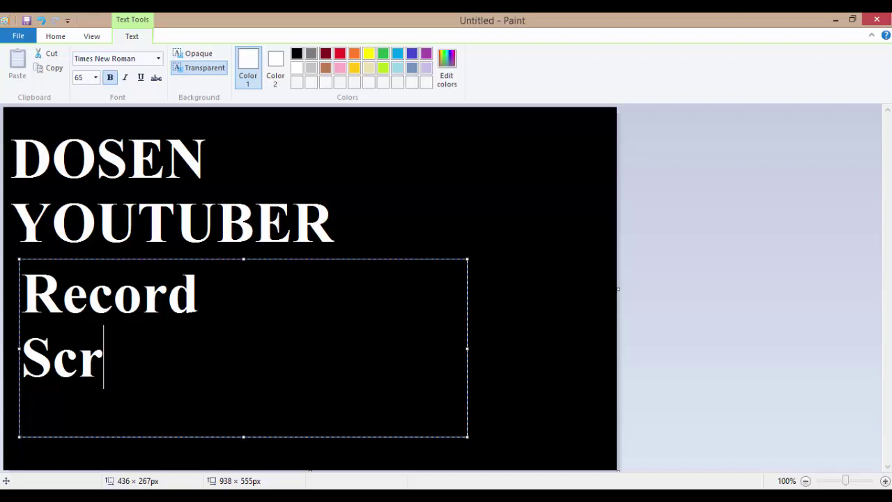
Add the lines Layar and Komputer below Record and extend the text box to about 690 × 312 px
text(Layar)
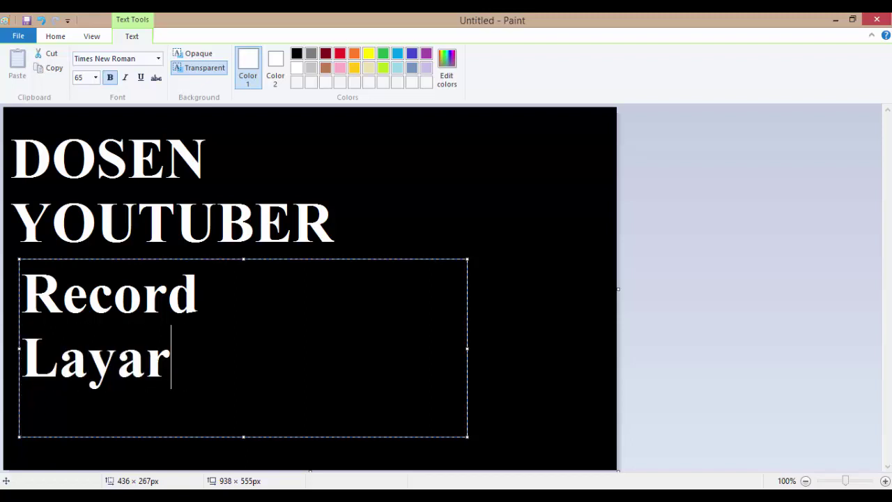
key(Return)
text(Komputer)
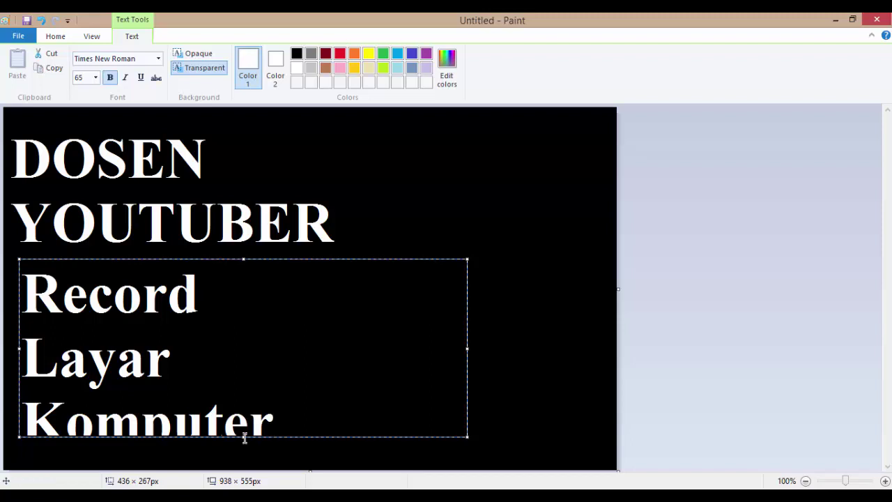
drag(246, 438, 254, 459)
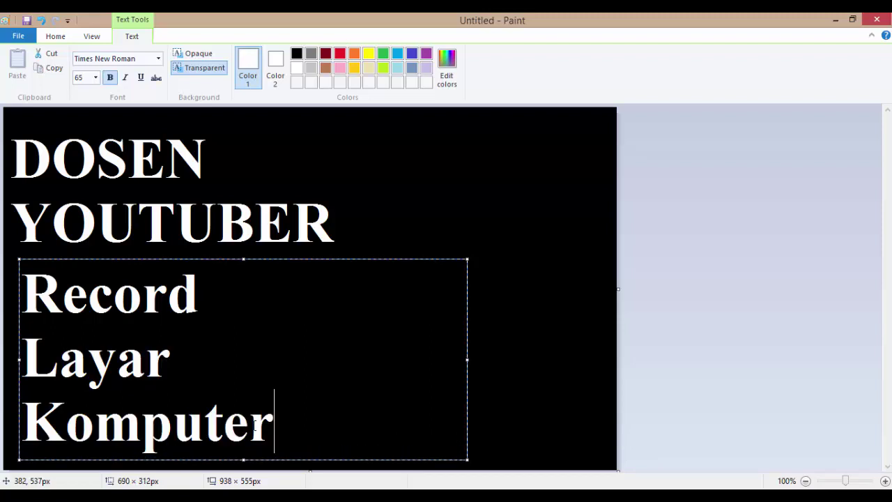
Color all of the Record Layar Komputer text yellow and shift its text box slightly
key(ctrl+a)
click(370, 54)
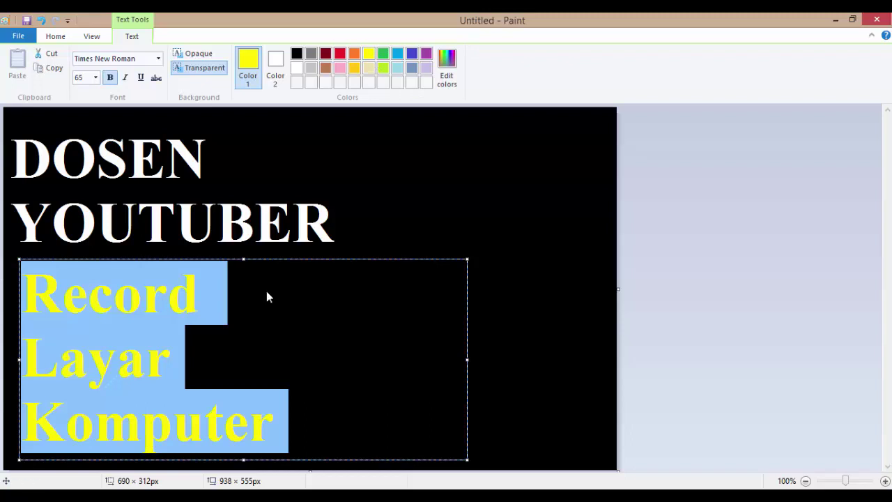
mouse_move(299, 258)
mouse_down()
mouse_move(309, 259)
mouse_move(302, 261)
mouse_up()
Indent the Record and Komputer lines by one space each and place the text on the canvas
click(36, 296)
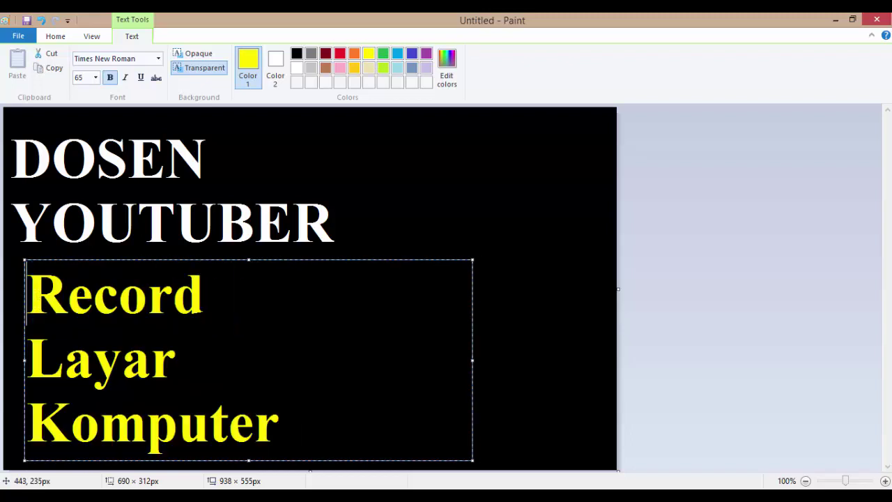
click(26, 421)
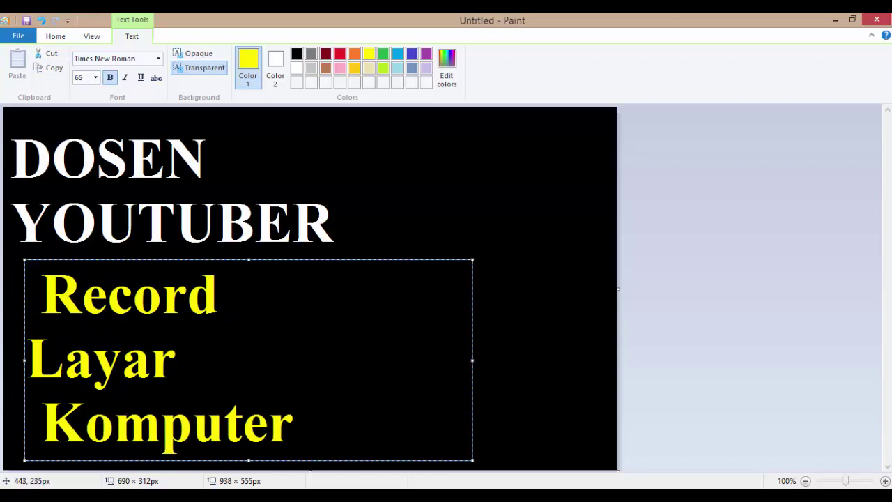
click(439, 196)
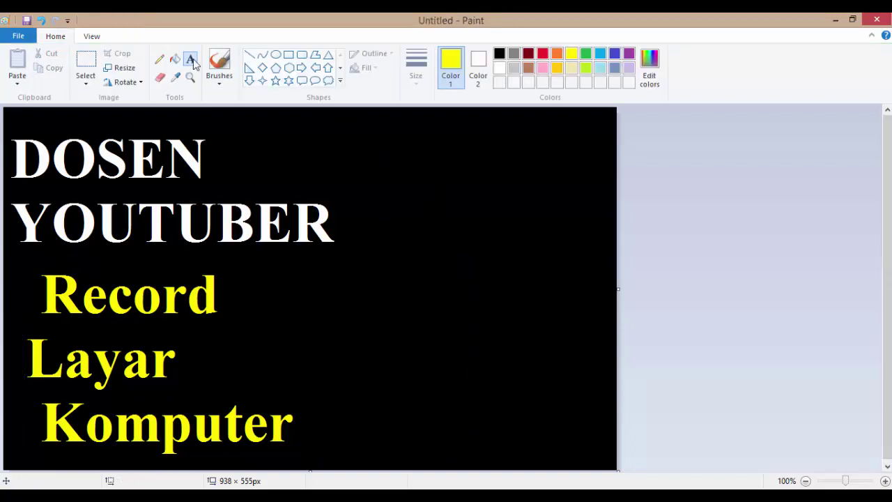
Add the line Untuk Materi at font size 50 in a text box about 399 × 397 px beside the heading
drag(339, 120, 604, 380)
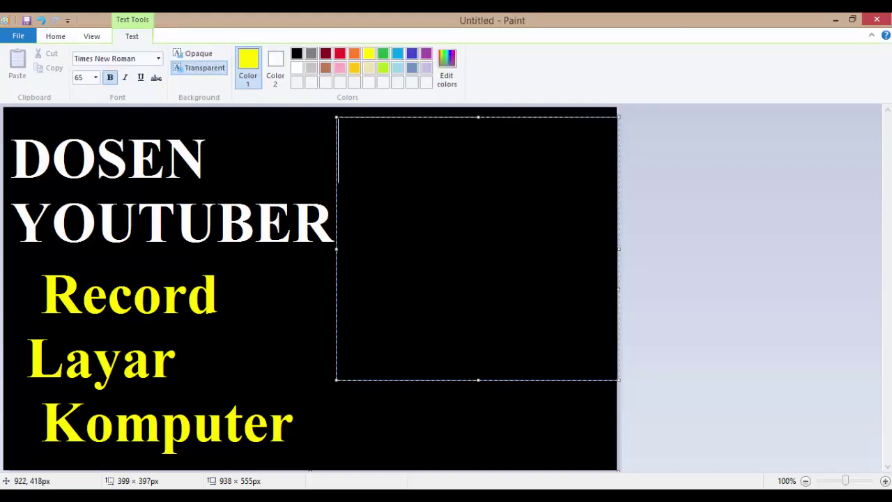
click(80, 78)
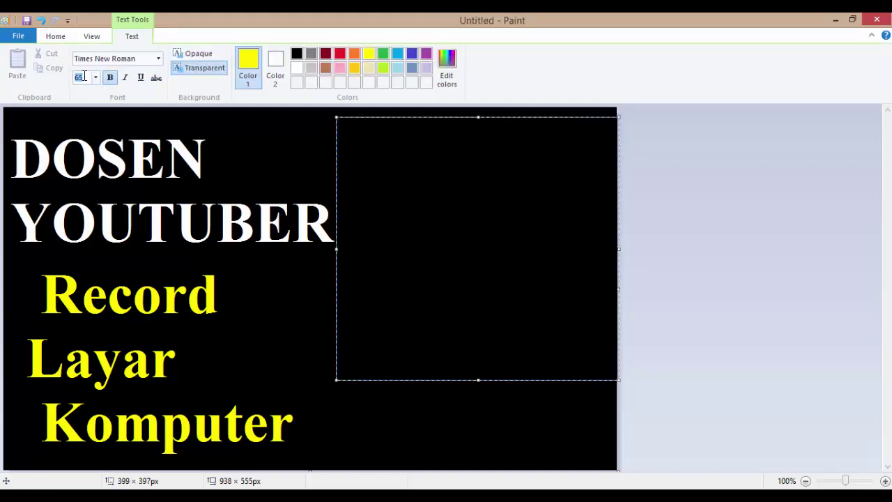
text(50Un)
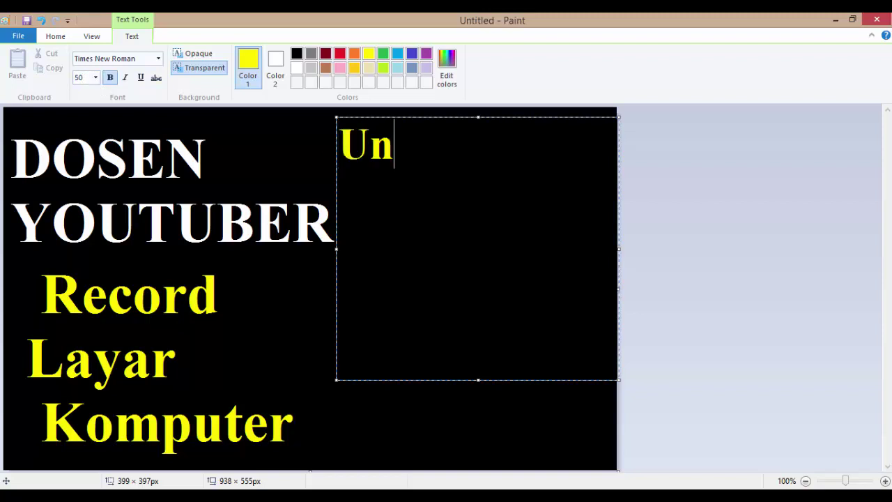
text(tuk Materi)
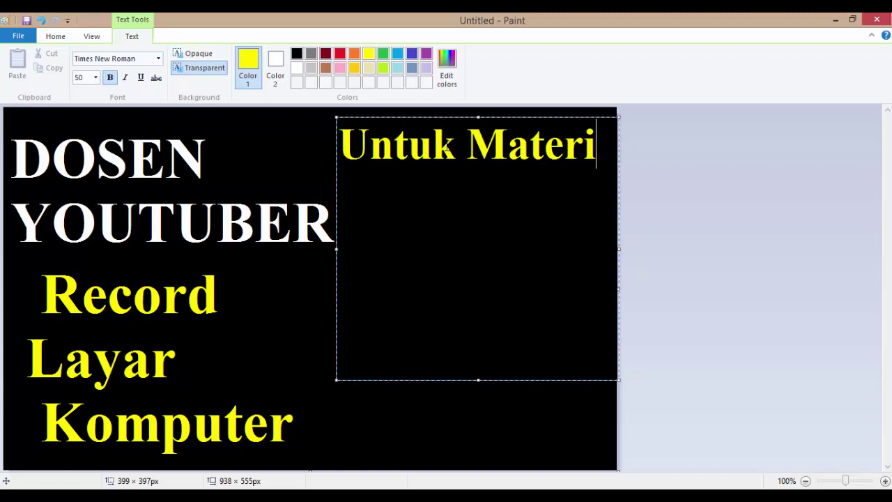
key(Return)
Add the lines Kuliah di, Channel and Youtube OK below Untuk Materi
text(Kuliah )
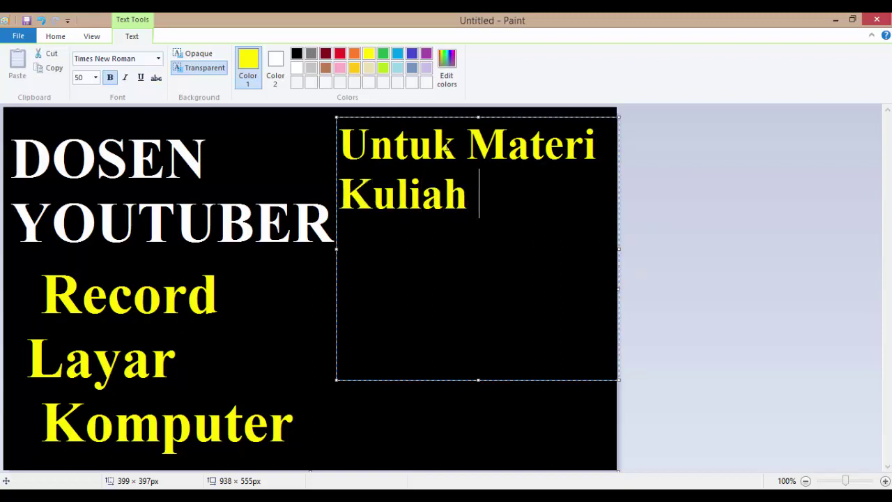
text(di)
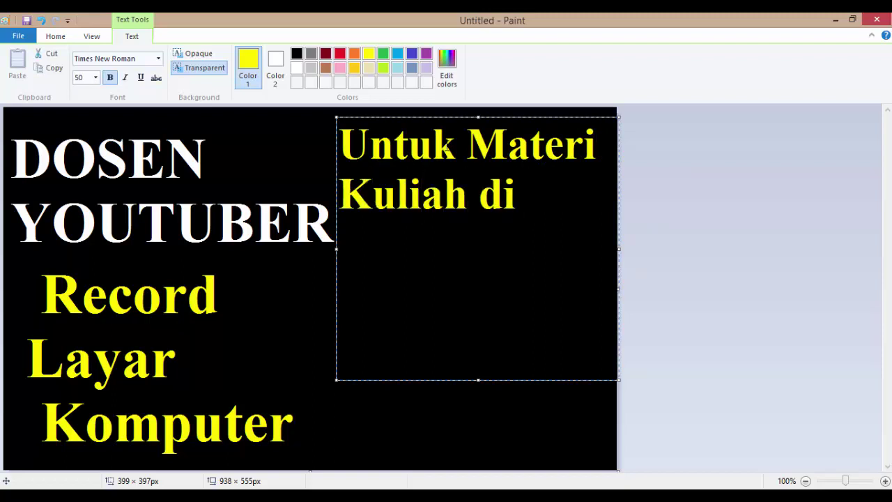
key(Return)
text(C)
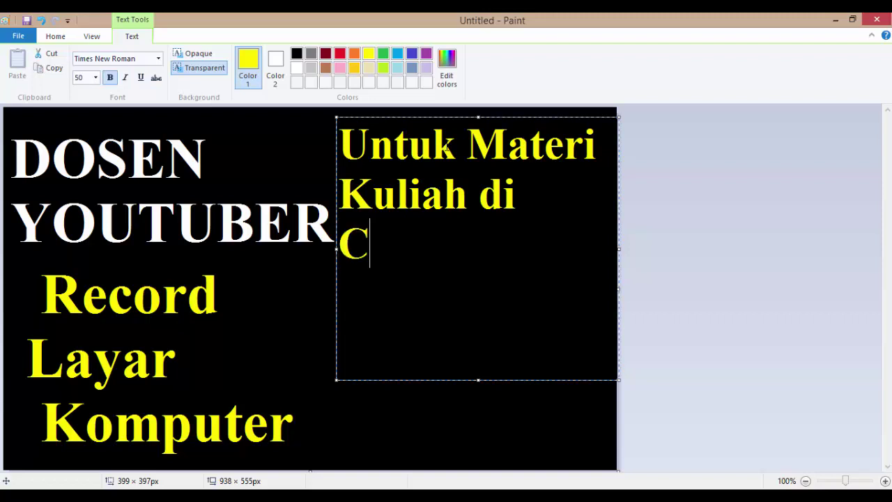
text(hannel)
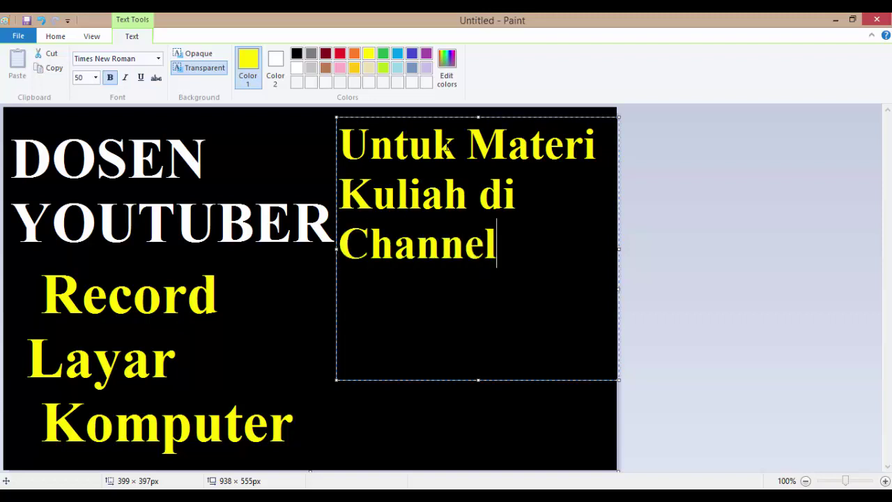
key(Return)
text(Yo)
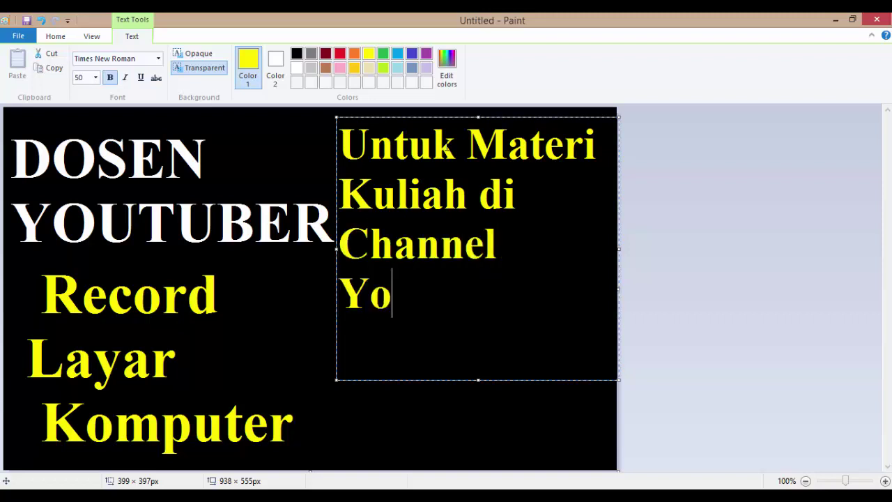
text(utube)
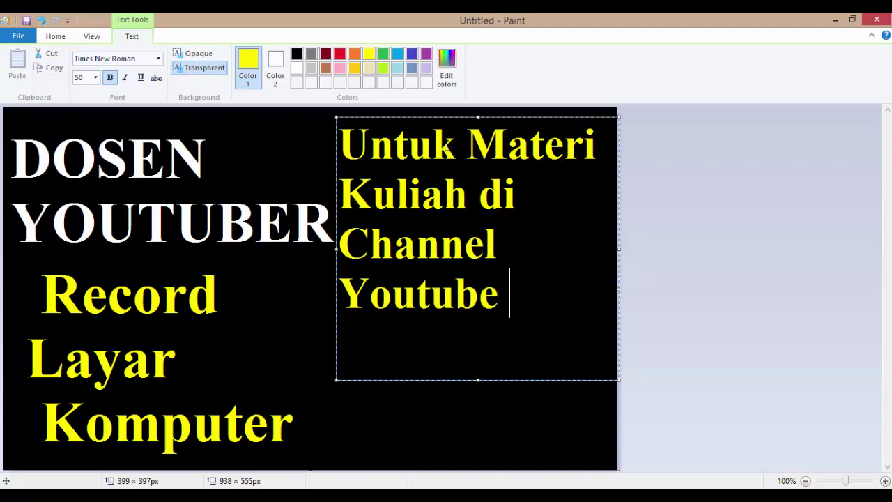
text( OK)
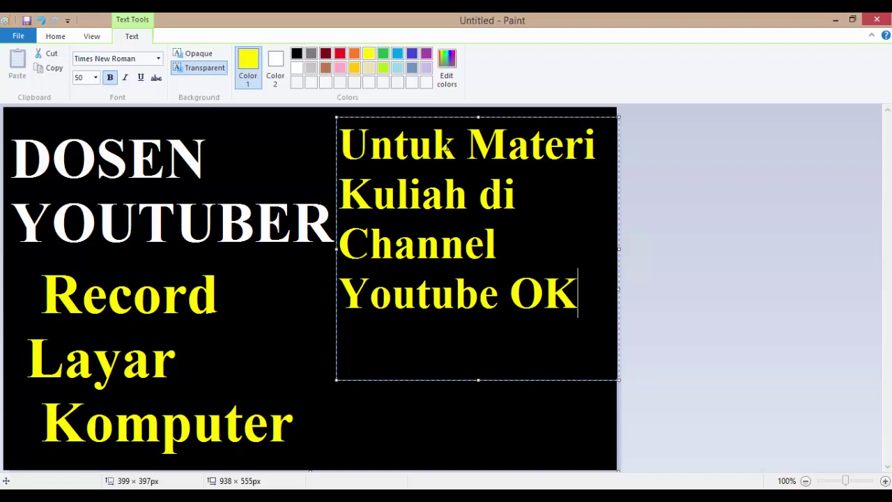
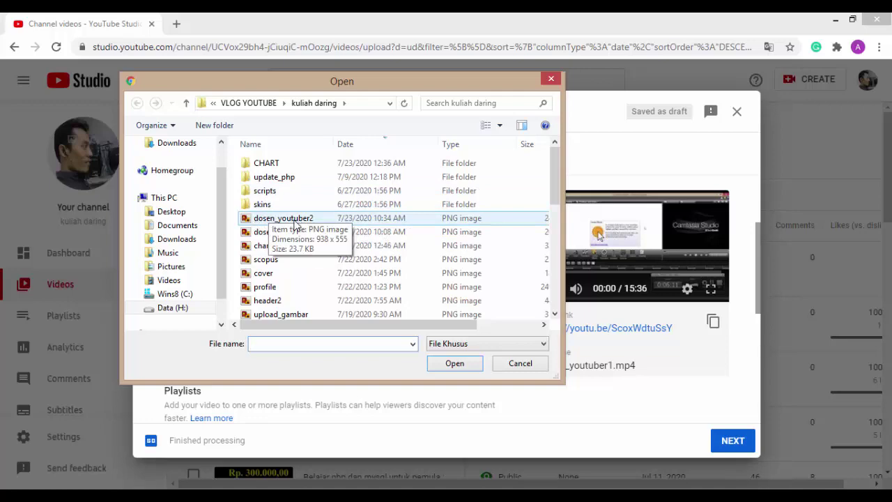
Upload the dosen_youtuber2 image from the kuliah daring folder as the video's custom thumbnail
click(307, 221)
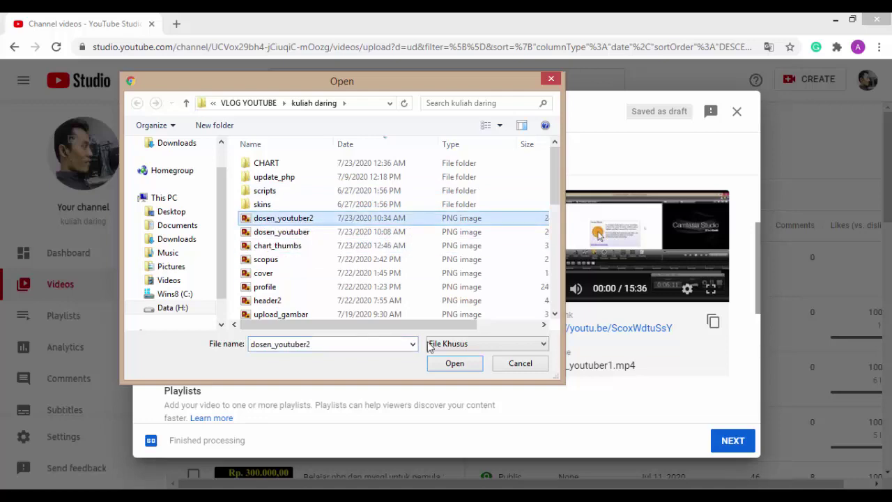
click(457, 365)
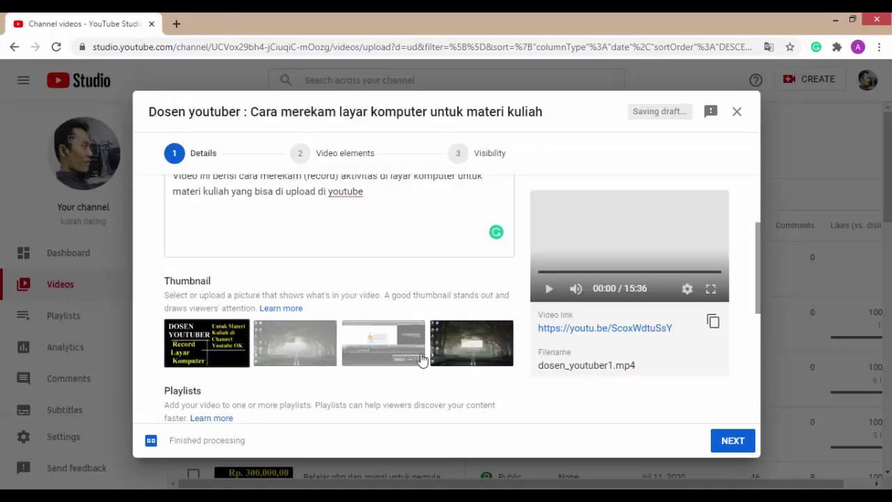
scroll(422, 363, down, 1)
scroll(422, 363, down, 1)
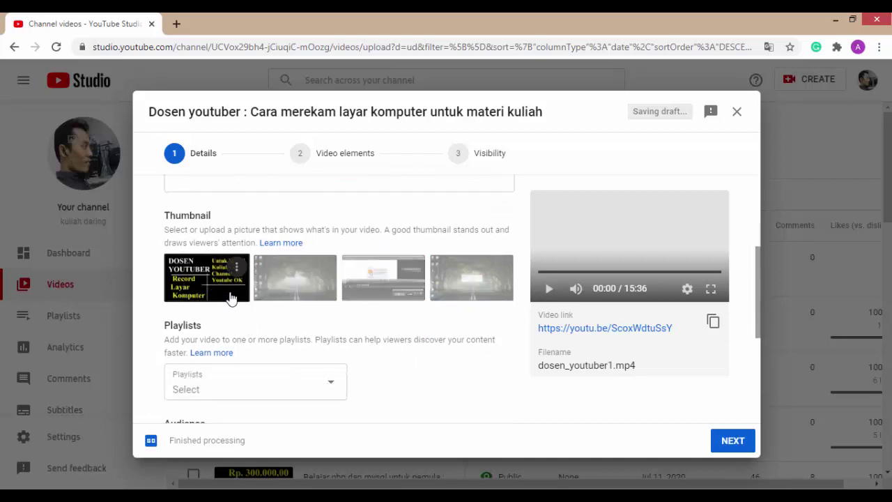
scroll(235, 296, down, 2)
scroll(262, 296, up, 1)
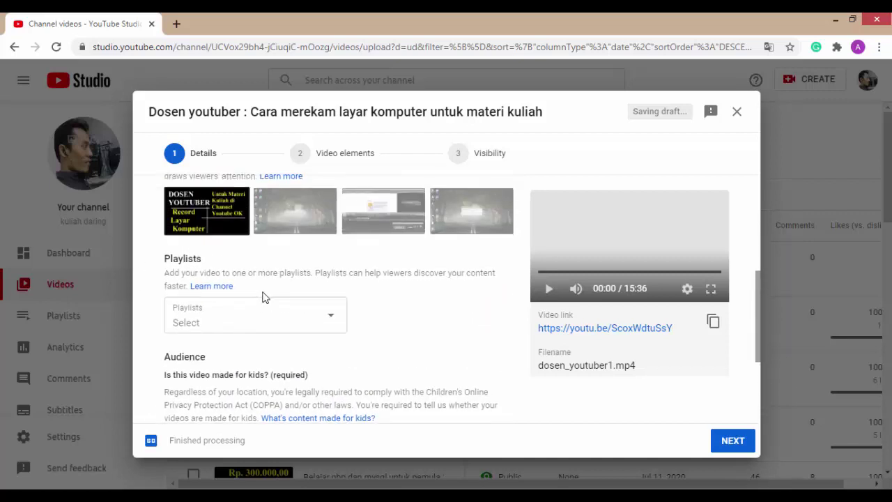
Mark the video as not made for kids and expand its advanced age restriction options
scroll(264, 297, down, 1)
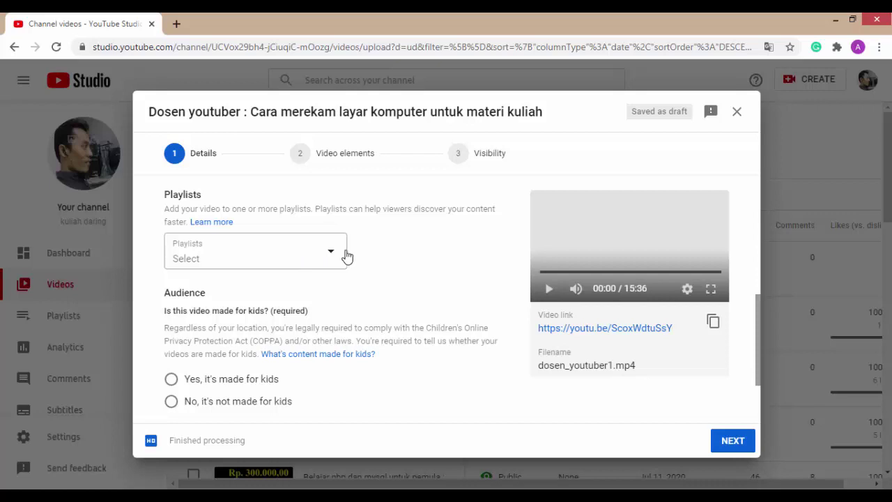
scroll(377, 270, down, 1)
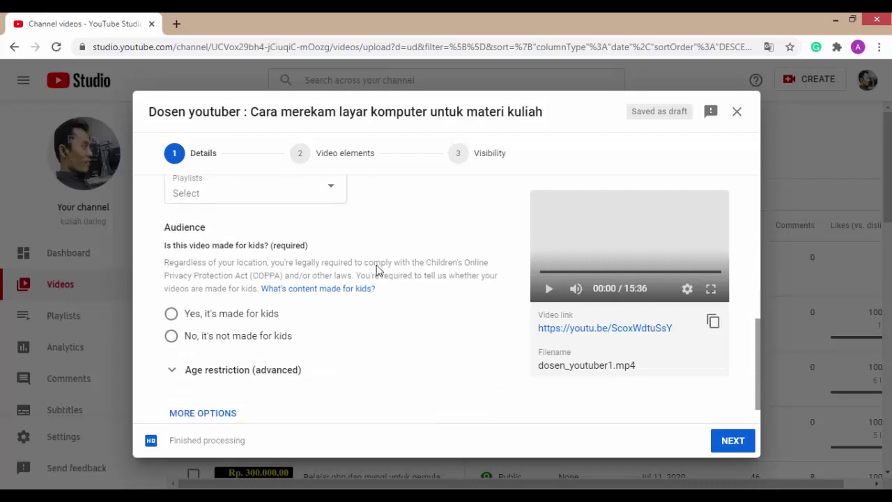
scroll(334, 263, down, 1)
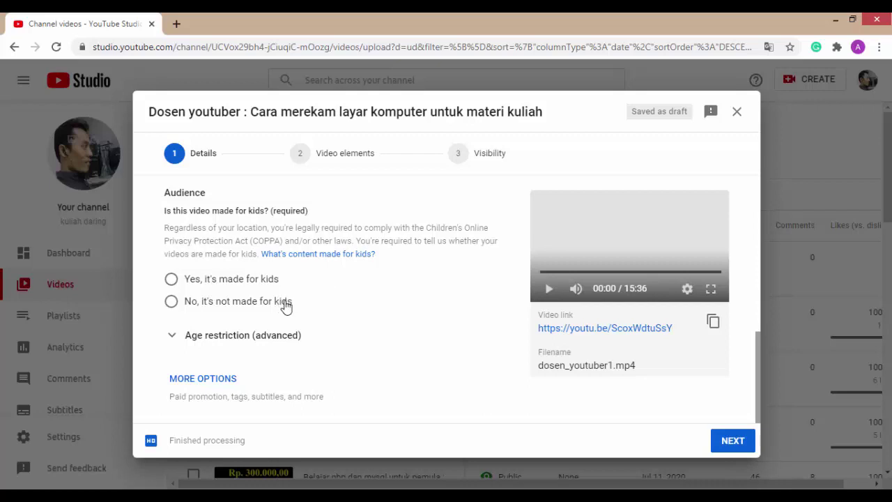
click(172, 304)
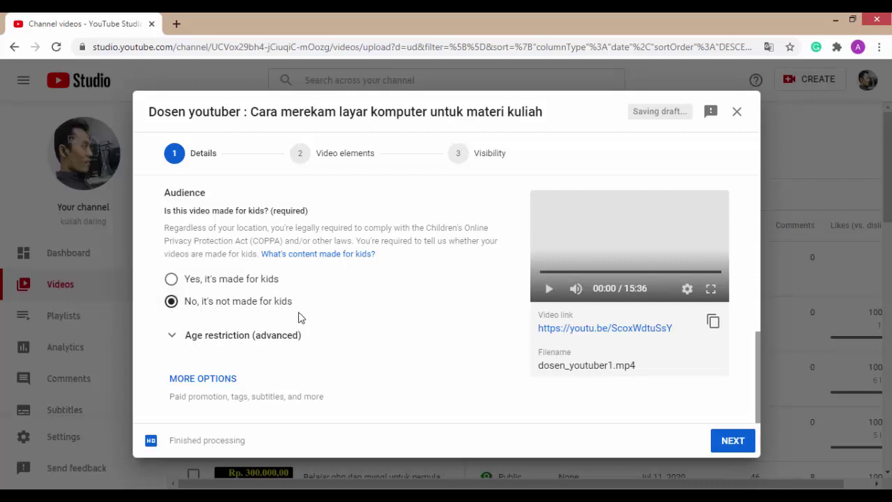
click(208, 343)
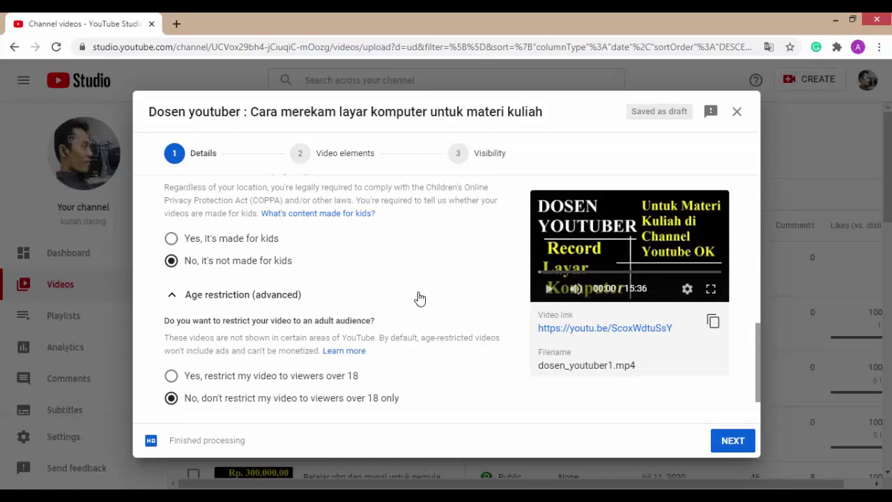
scroll(362, 364, down, 1)
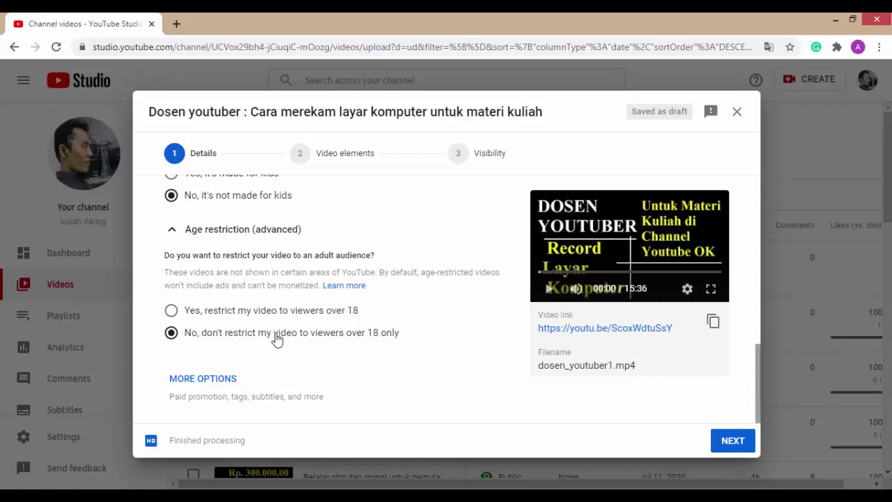
Add an end screen with a video element that features the specific video Membuat Chart atau Grafik menggunakan JQuery
click(729, 440)
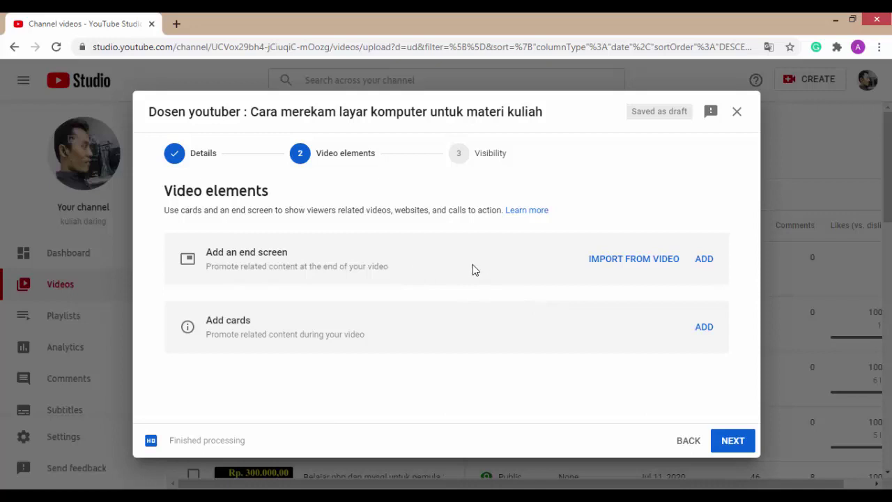
click(704, 259)
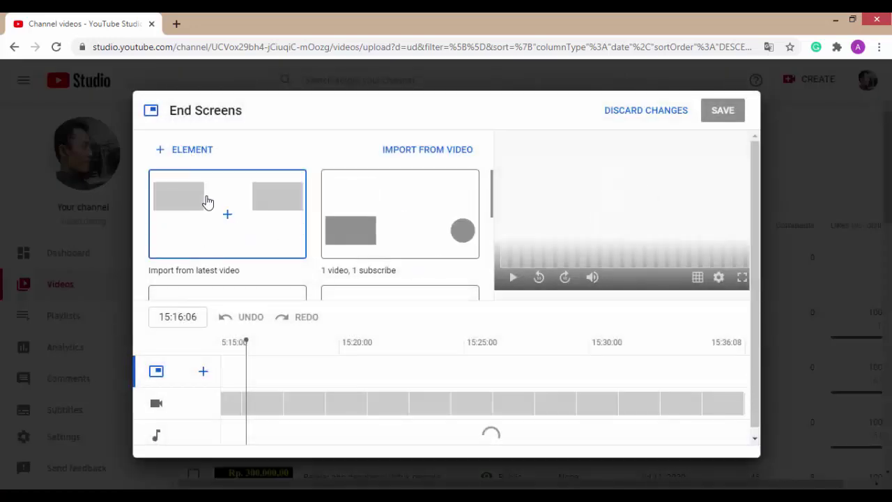
click(207, 154)
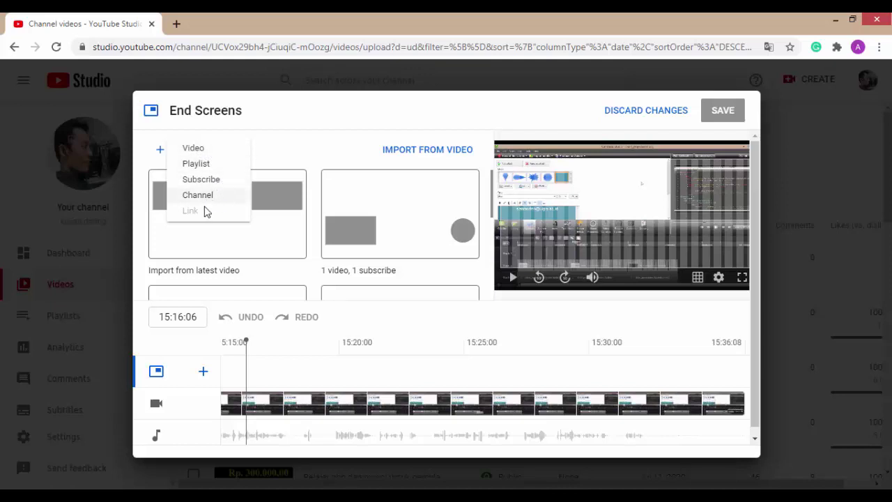
click(204, 151)
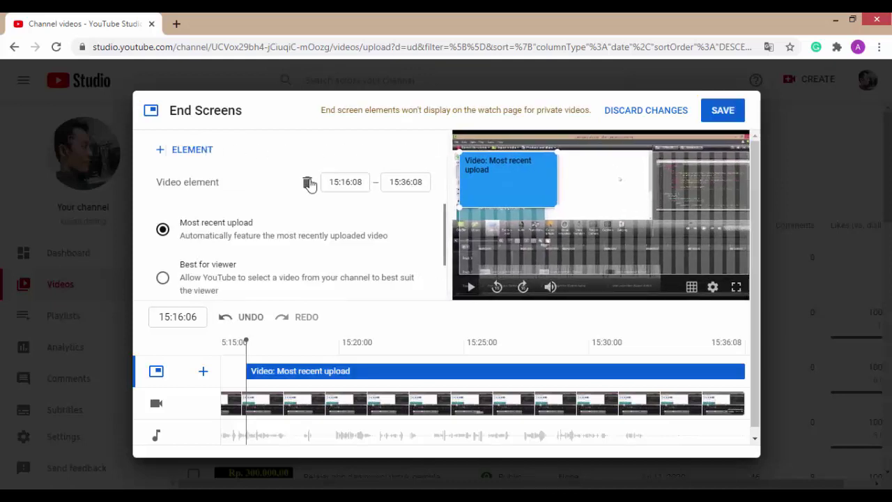
scroll(297, 253, down, 1)
scroll(297, 253, up, 1)
scroll(305, 239, down, 1)
scroll(318, 237, up, 1)
scroll(322, 238, down, 1)
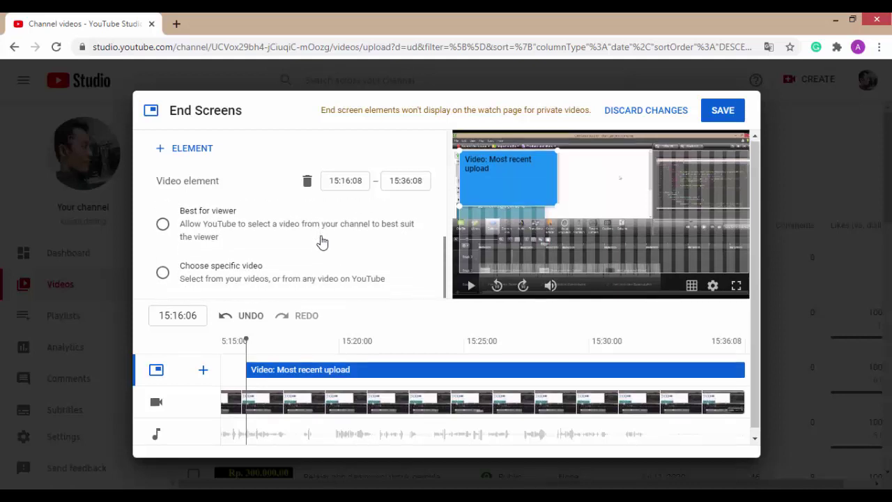
scroll(300, 255, down, 1)
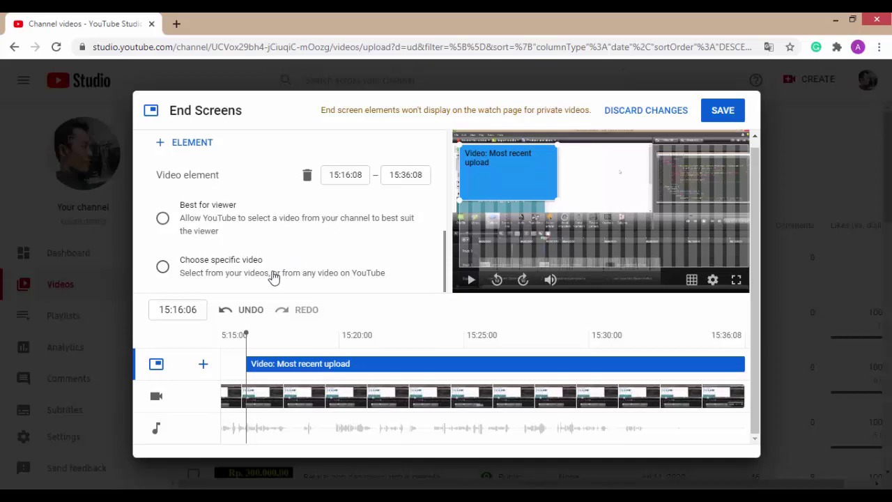
click(237, 265)
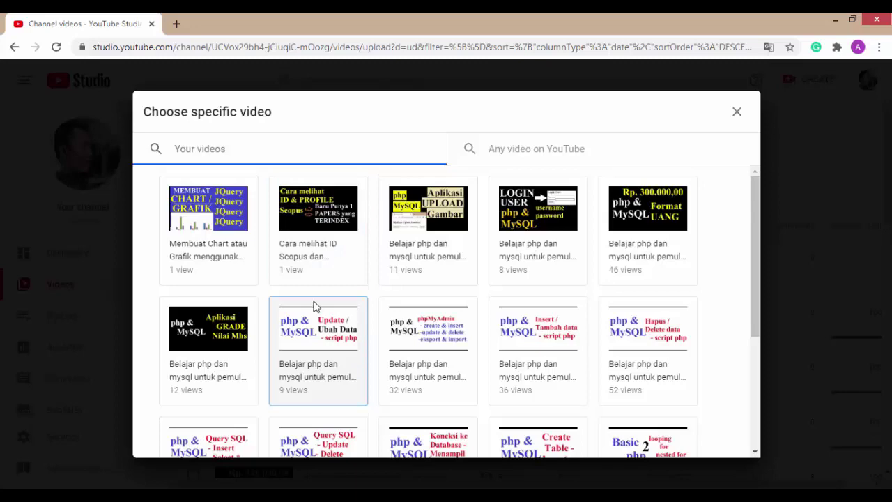
click(233, 206)
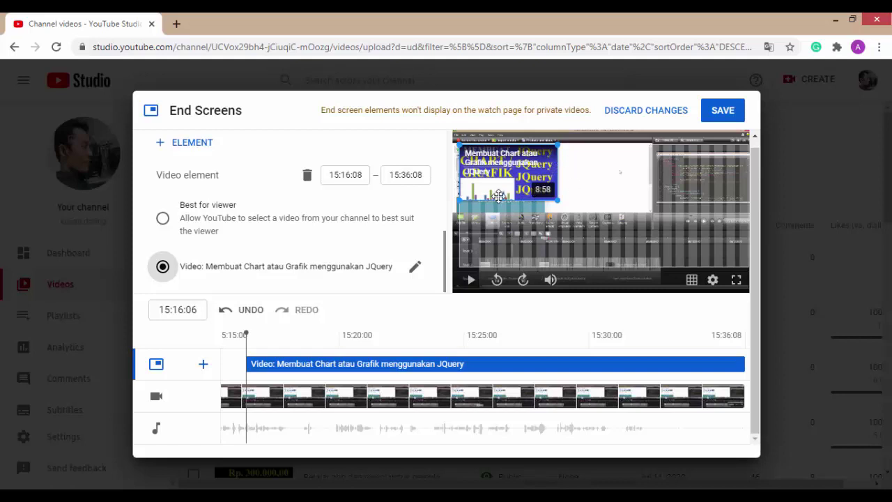
Add a second end screen video element featuring the php and mysql Membuat LOGIN user video, and save the end screen
click(206, 143)
click(201, 145)
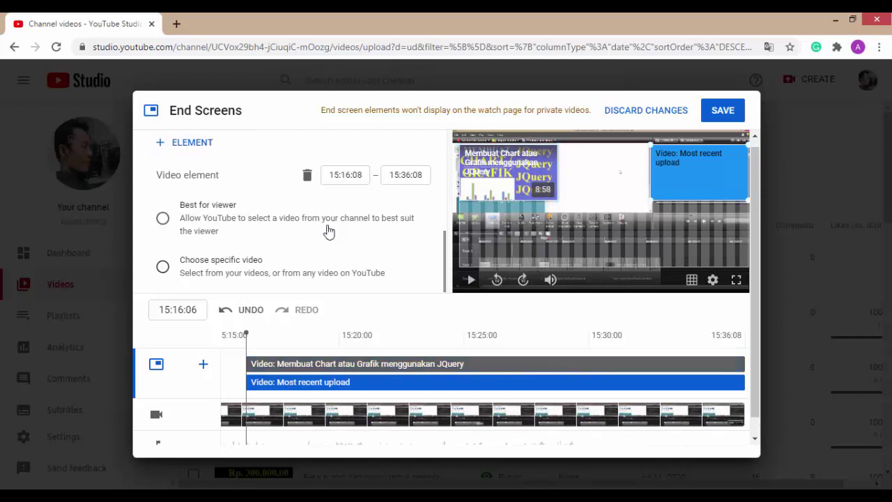
click(256, 272)
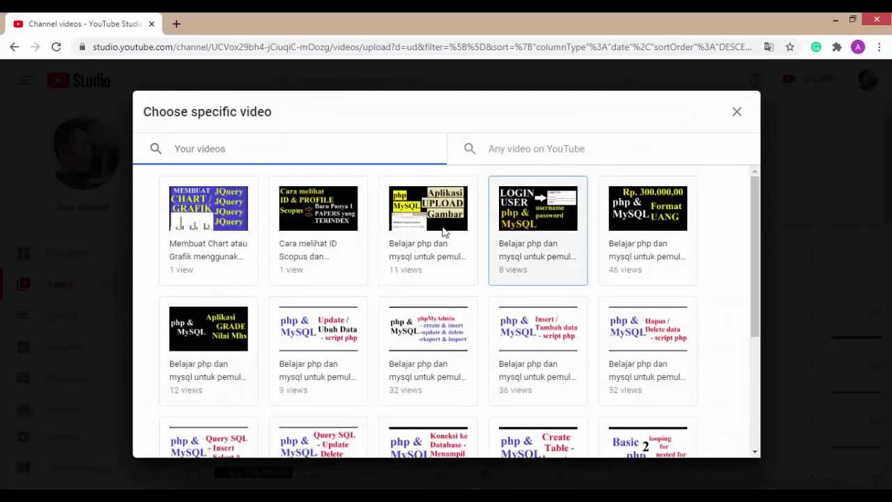
click(528, 201)
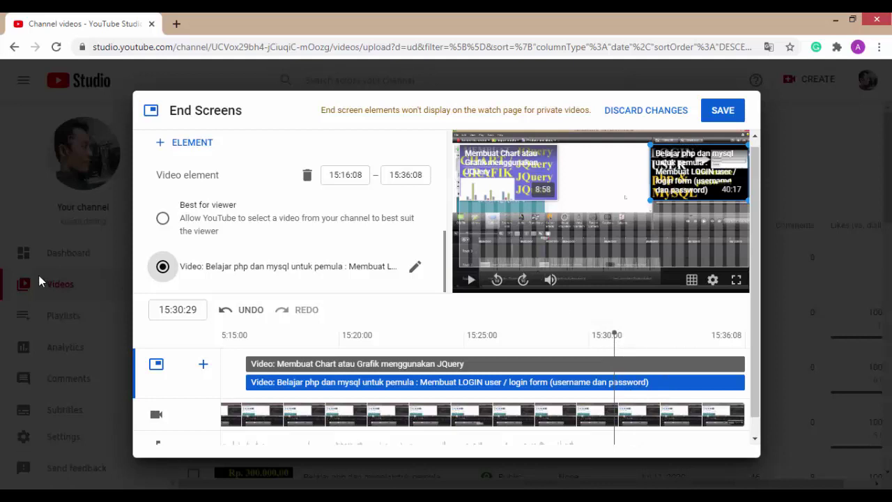
click(724, 113)
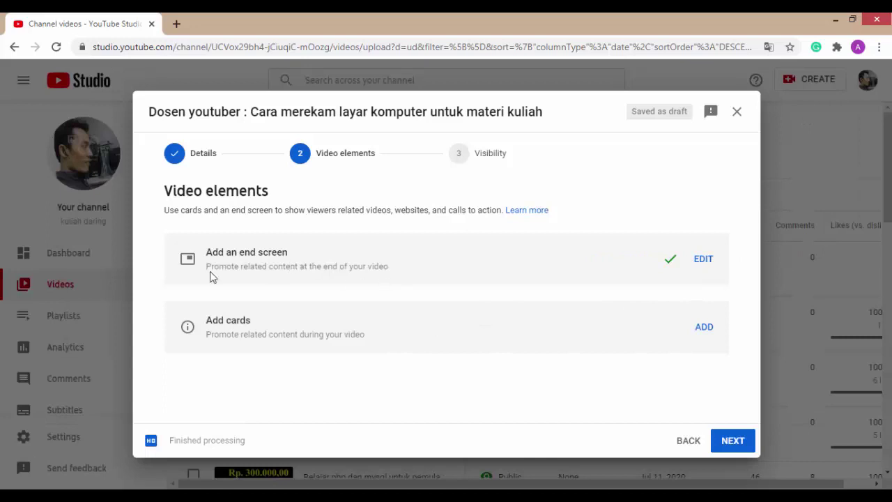
Set the video's visibility to Public, publish it and dismiss the sharing dialog
click(730, 447)
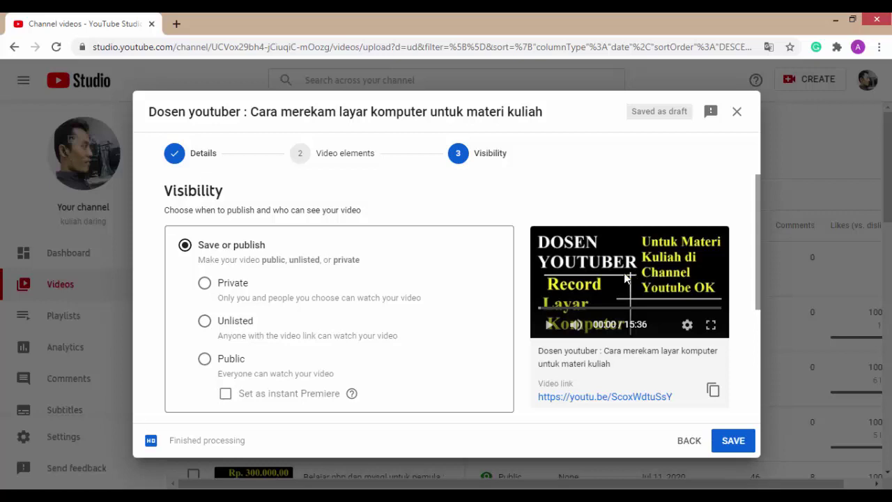
click(205, 360)
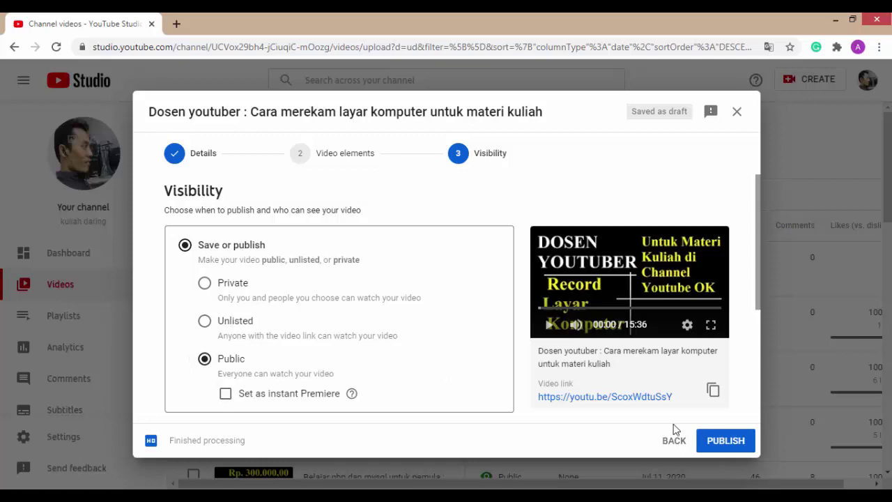
click(728, 449)
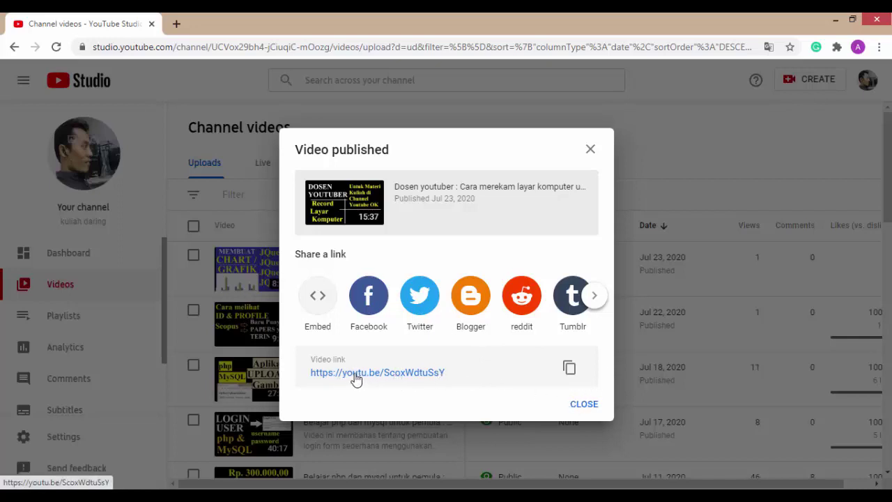
click(582, 405)
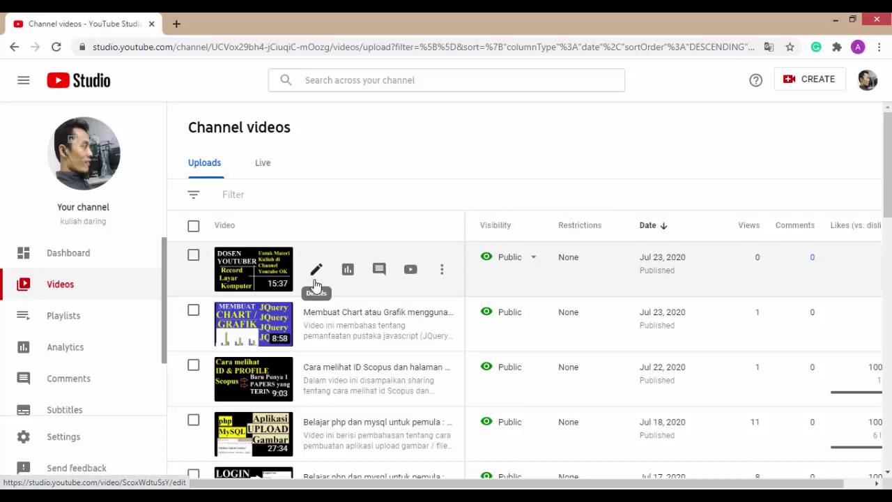
Open the details of the published Dosen youtuber video and review its title, description, thumbnail, audience and tags settings
click(316, 271)
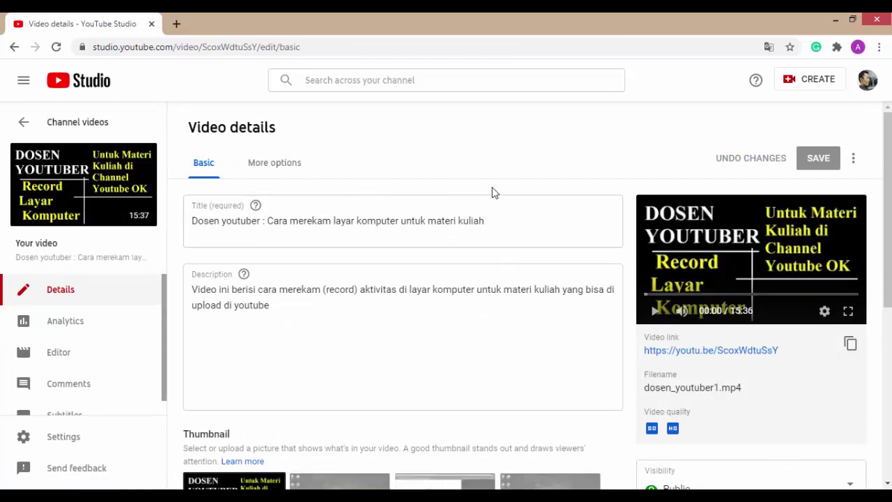
scroll(496, 258, down, 5)
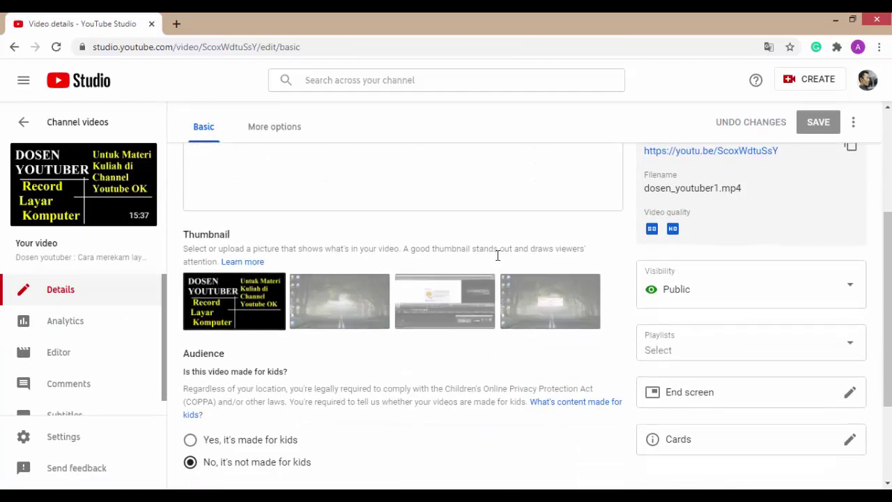
scroll(500, 264, up, 5)
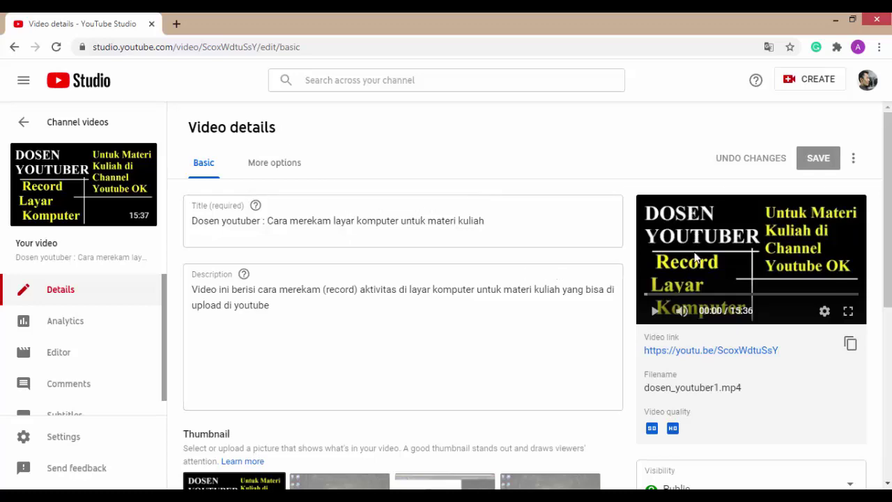
scroll(381, 314, down, 5)
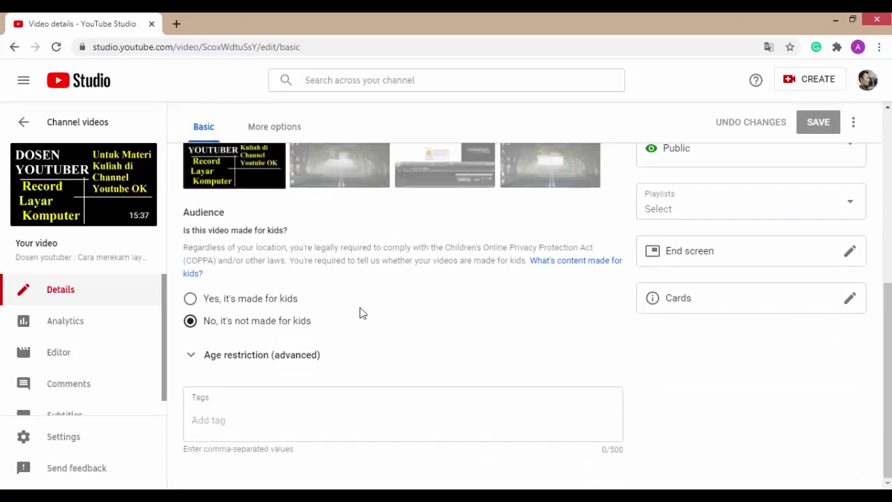
scroll(416, 322, up, 5)
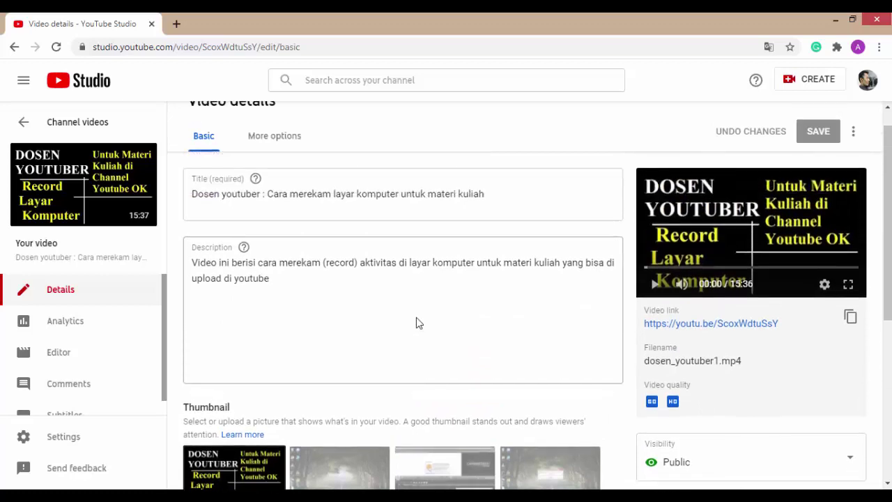
scroll(416, 317, down, 2)
scroll(412, 315, up, 2)
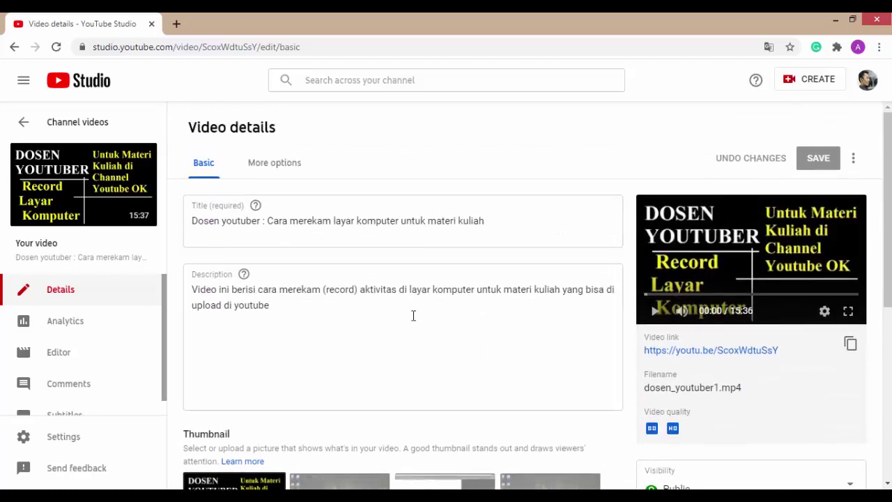
scroll(410, 274, down, 3)
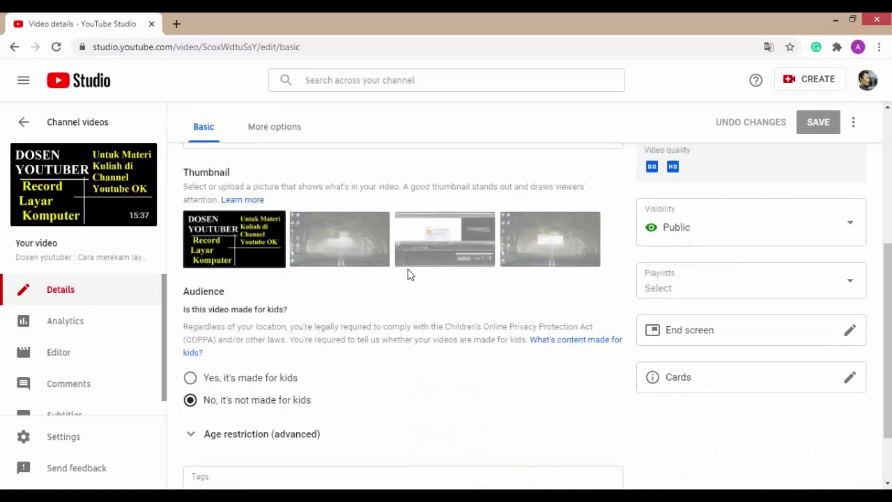
scroll(411, 275, down, 1)
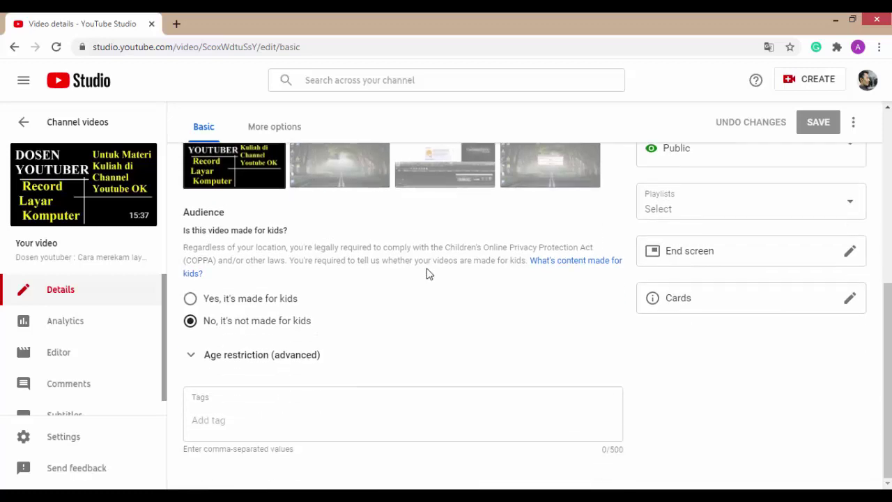
scroll(458, 263, up, 2)
scroll(537, 255, up, 2)
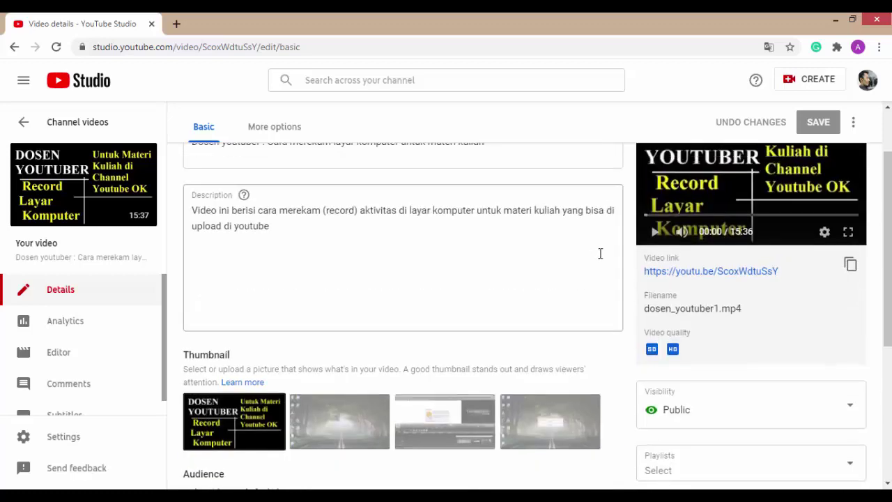
scroll(598, 253, up, 1)
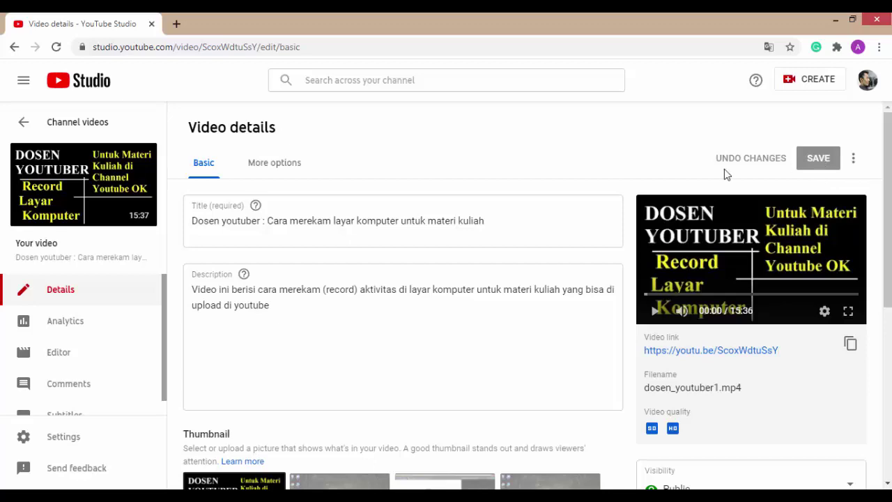
Return to the channel's video list and look over the uploaded videos
click(83, 127)
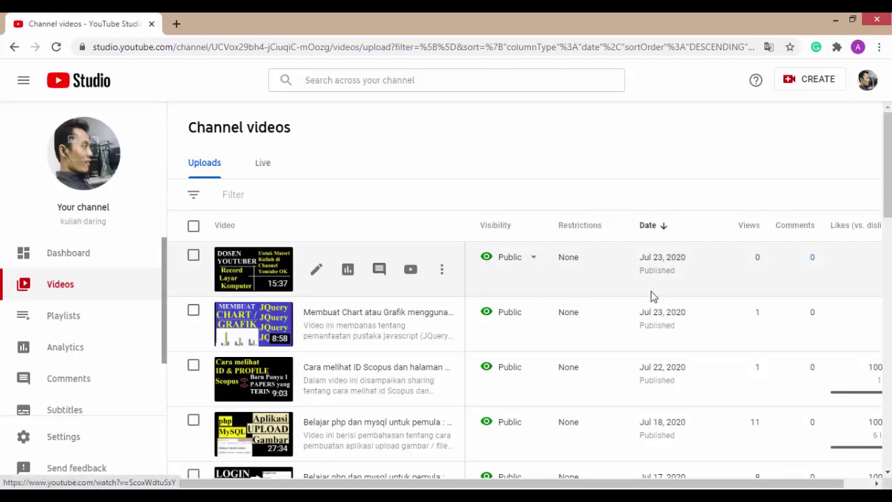
scroll(537, 317, down, 1)
scroll(537, 318, down, 3)
scroll(530, 330, up, 6)
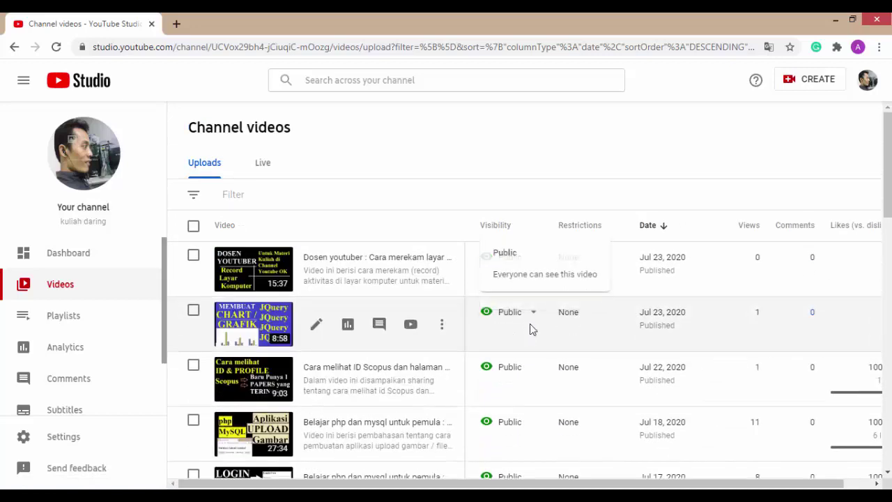